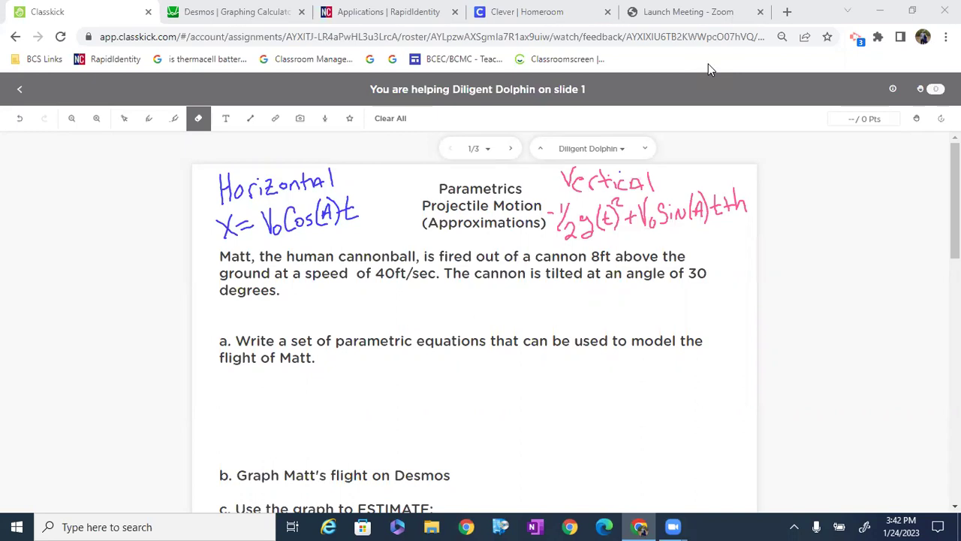
Step: Switch the Classkick tool from eraser to the ink pen and review the ink colour choices
left_click(149, 118)
left_click(149, 118)
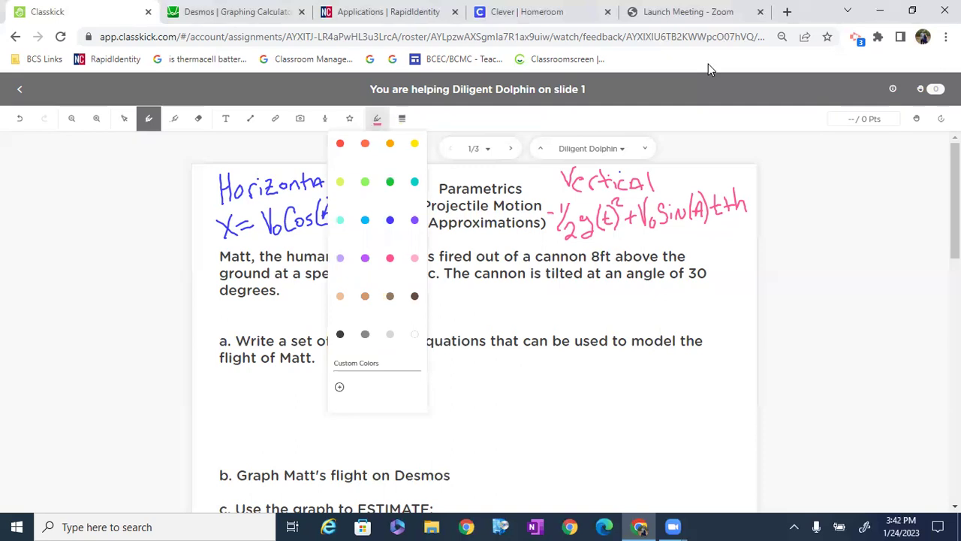
key("Escape")
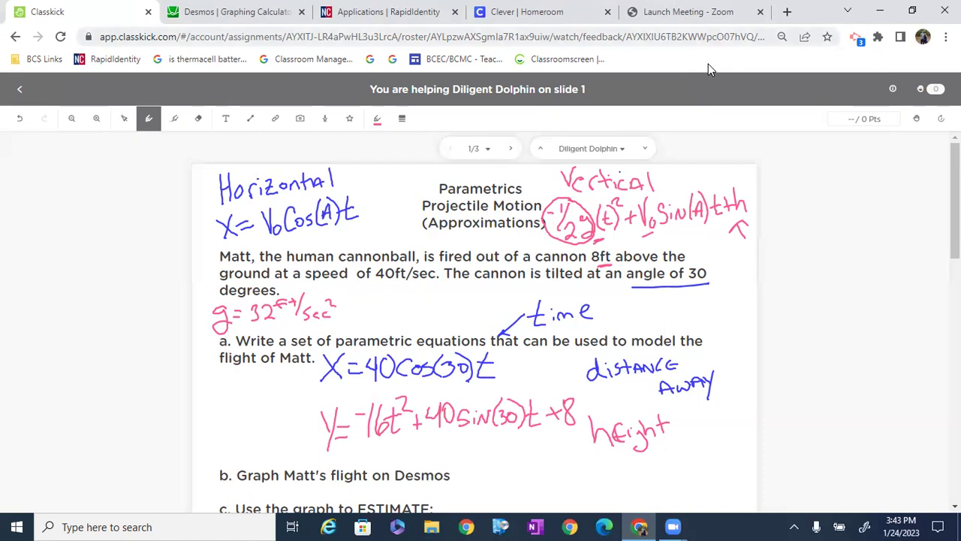
Step: Begin the Desmos expression with the x part (40cos(30)t, checking it against the worksheet
left_click(248, 12)
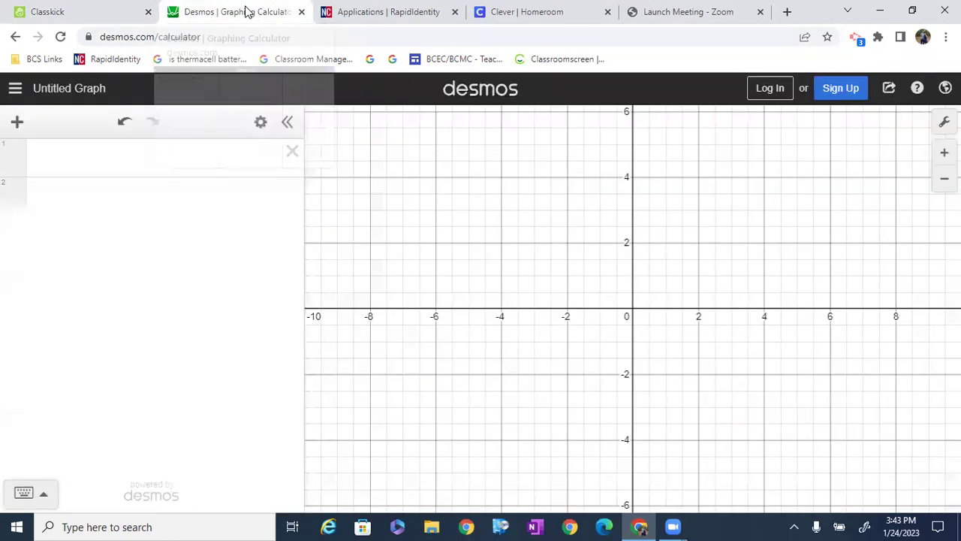
left_click(46, 165)
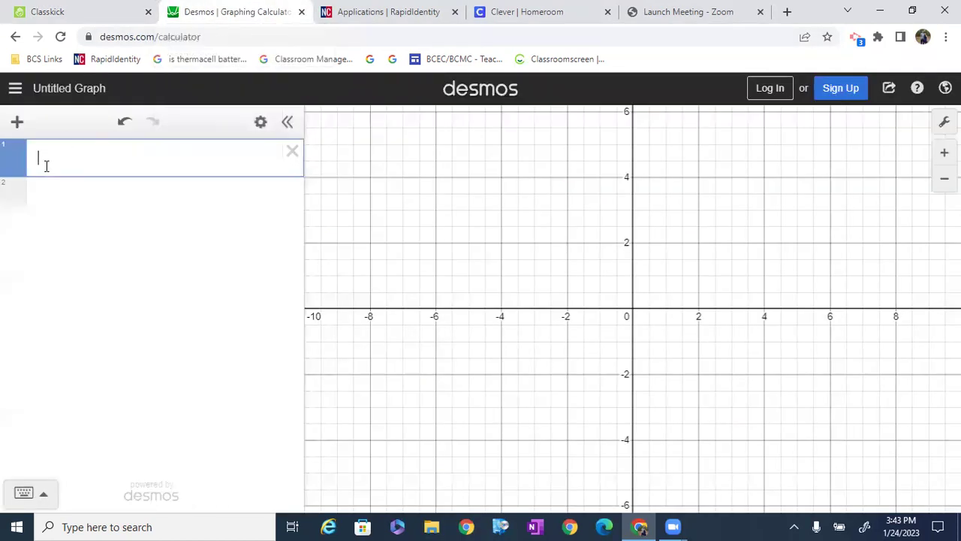
type("(")
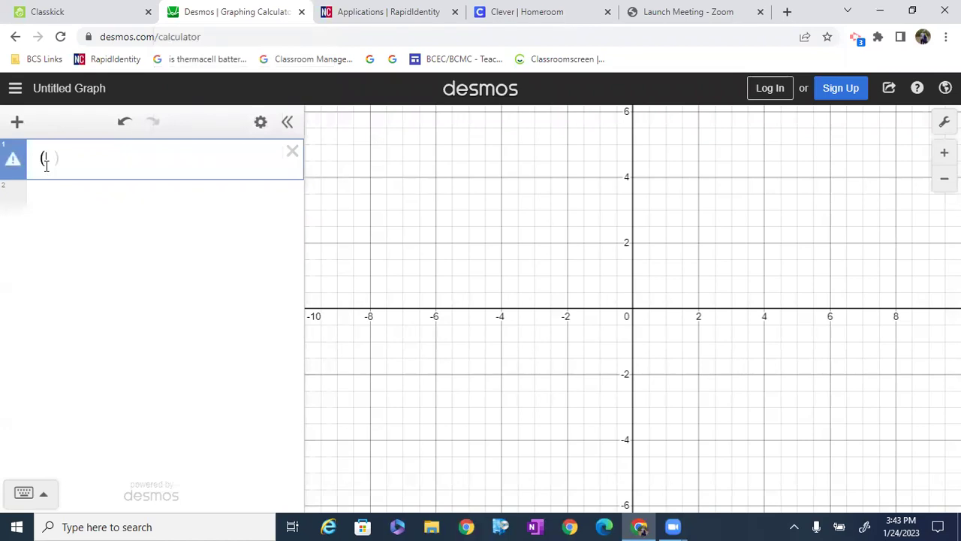
type("40cos(")
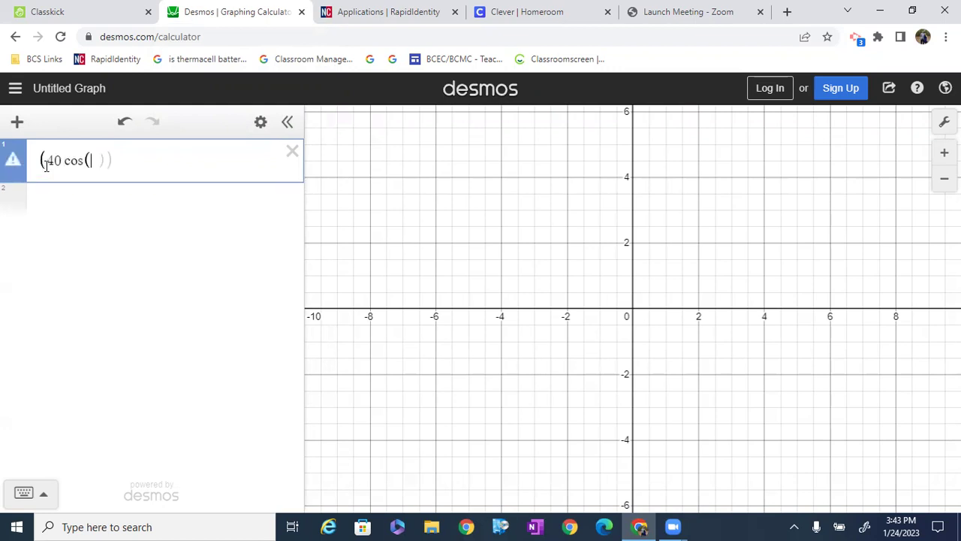
type("30)")
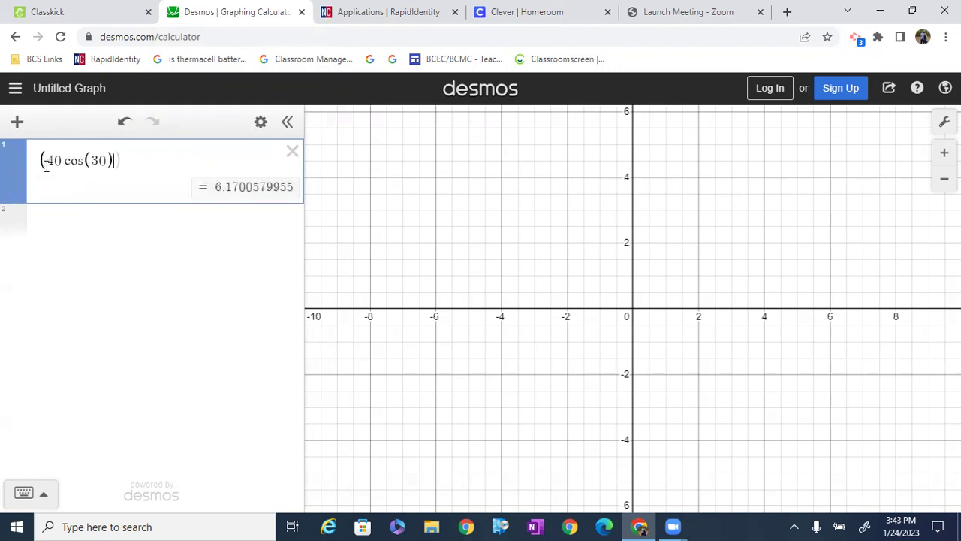
type("t,")
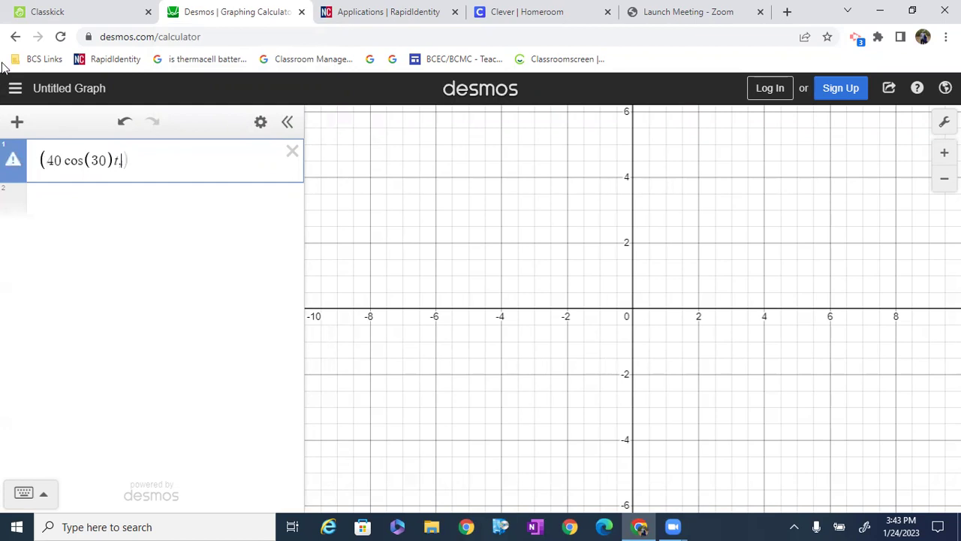
left_click(73, 16)
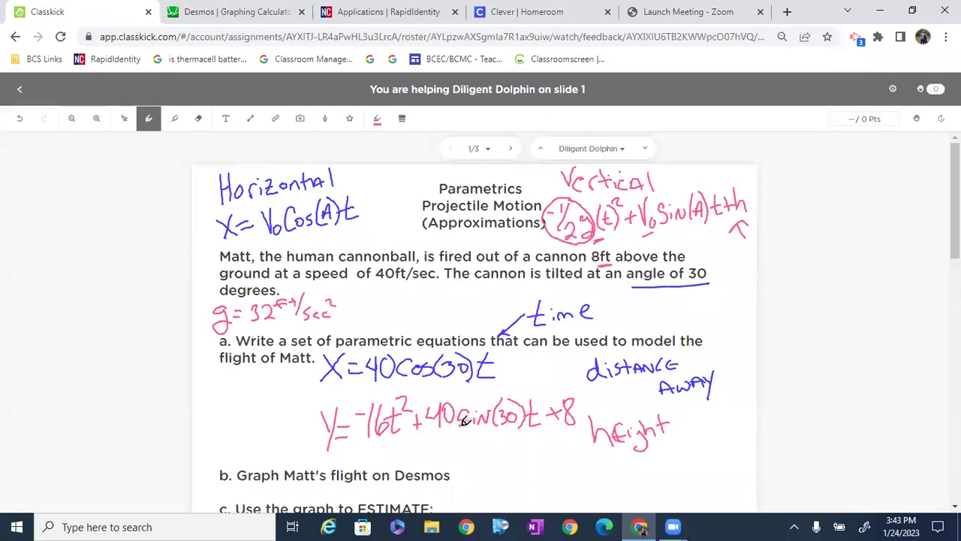
left_click(253, 12)
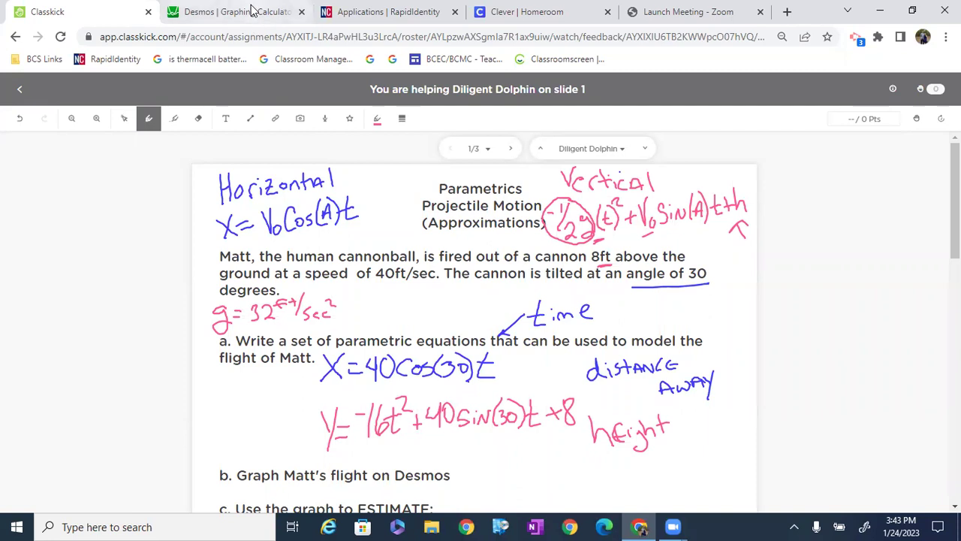
Step: Complete the y part −16t² + 40sin(30)t + 8, fixing the mistyped 30, and plot the curve
key("BackSpace")
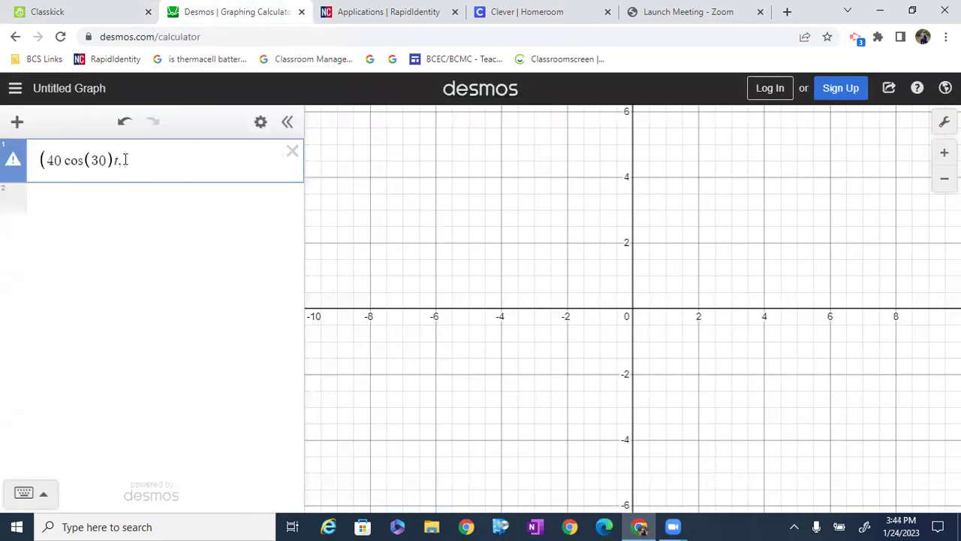
type(",-16t")
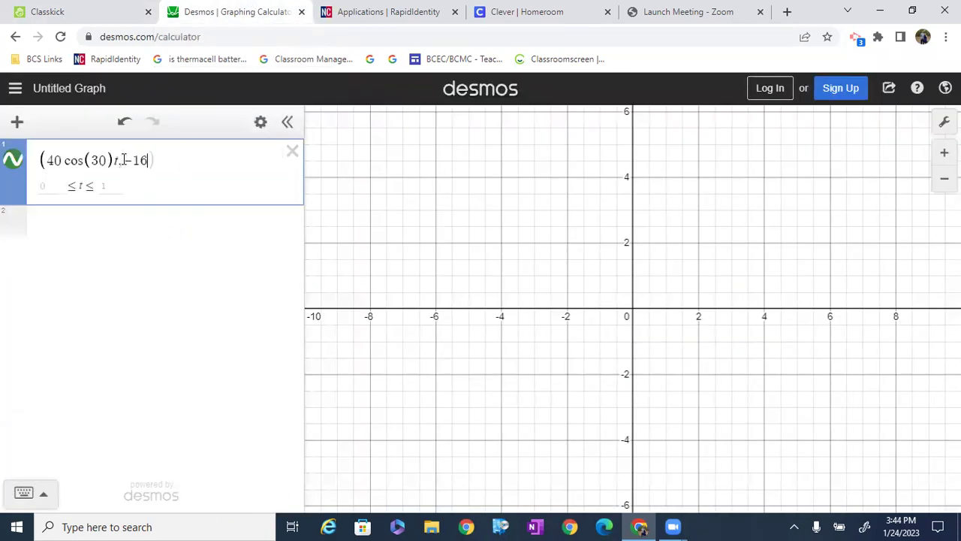
type("^2")
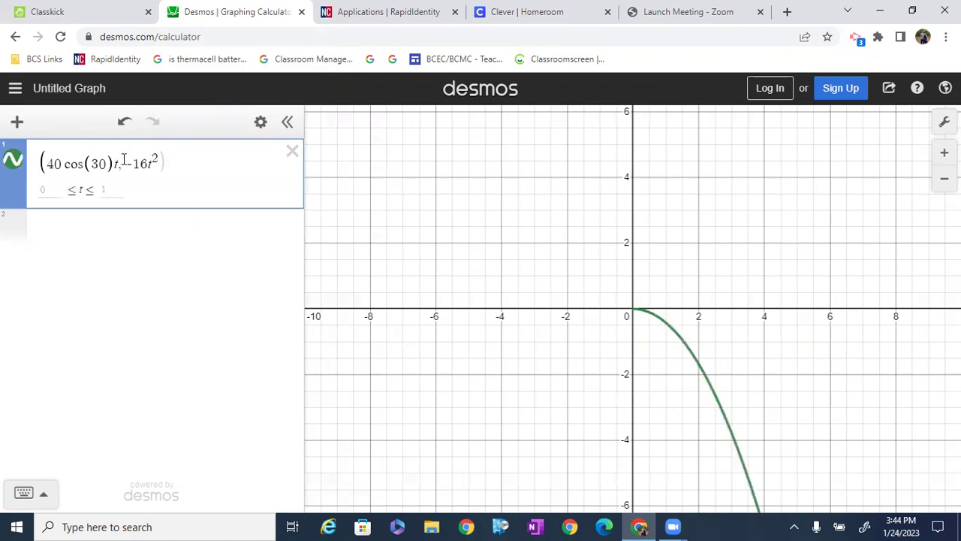
key("Right")
type("+ 30 ")
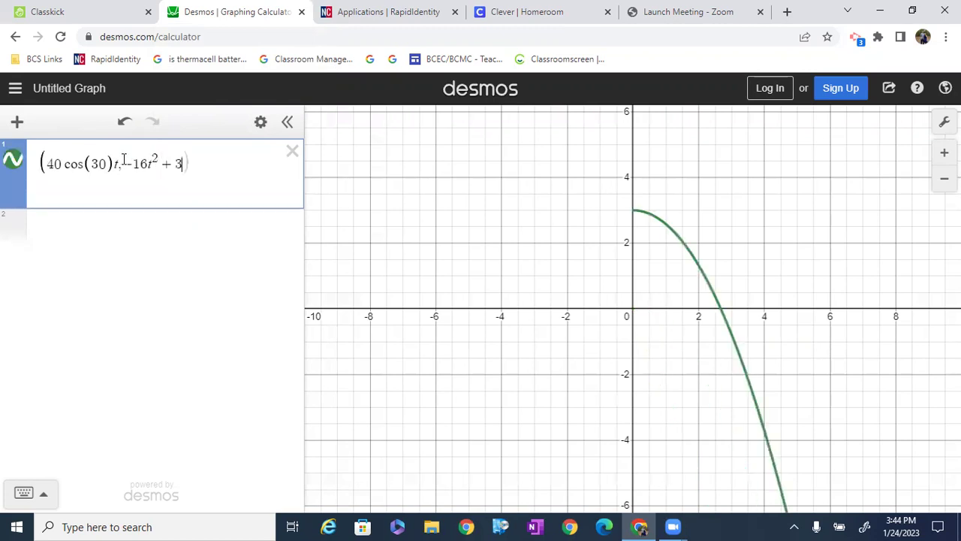
type("sin")
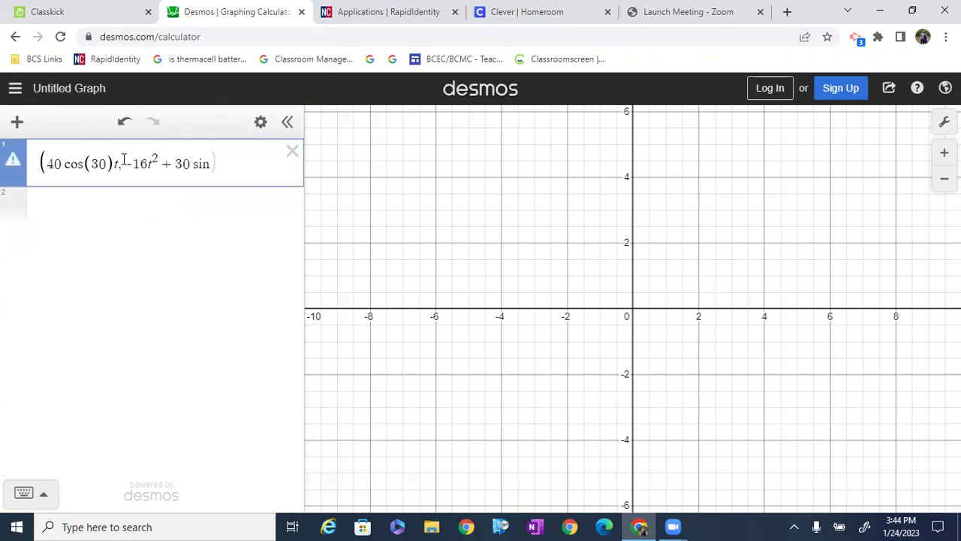
key("Left")
key("Left")
key("Left")
key("BackSpace")
key("BackSpace")
type("40")
key("Right")
key("Right")
key("Right")
type("(30")
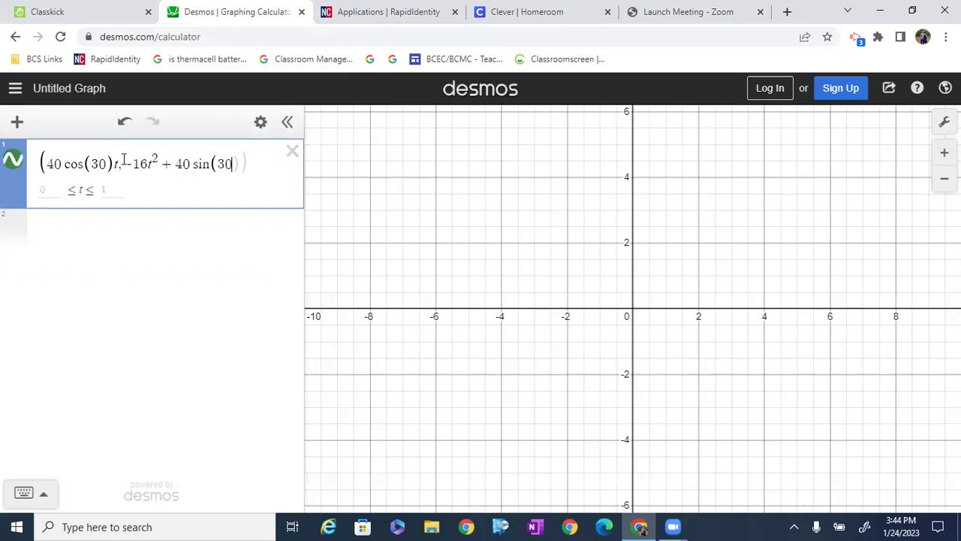
type(")t ")
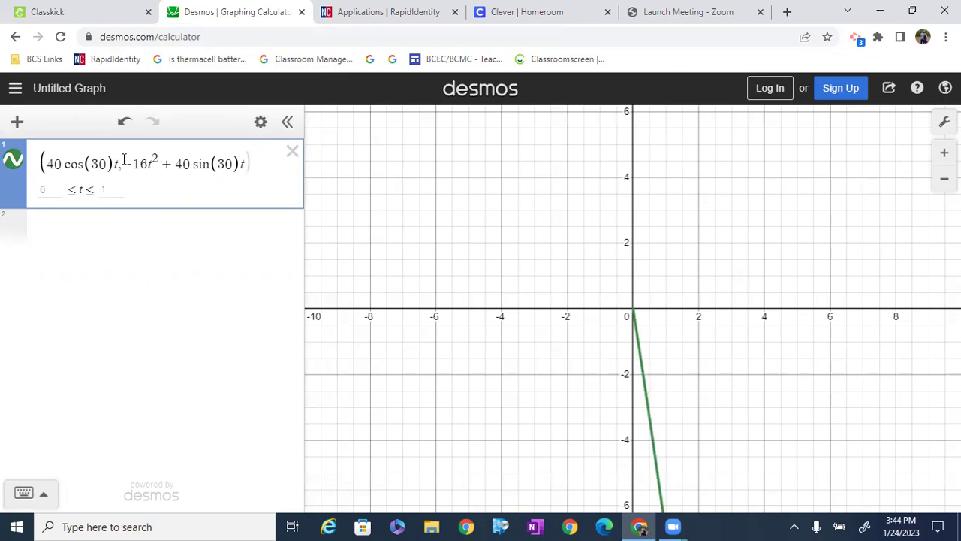
type("+ 8")
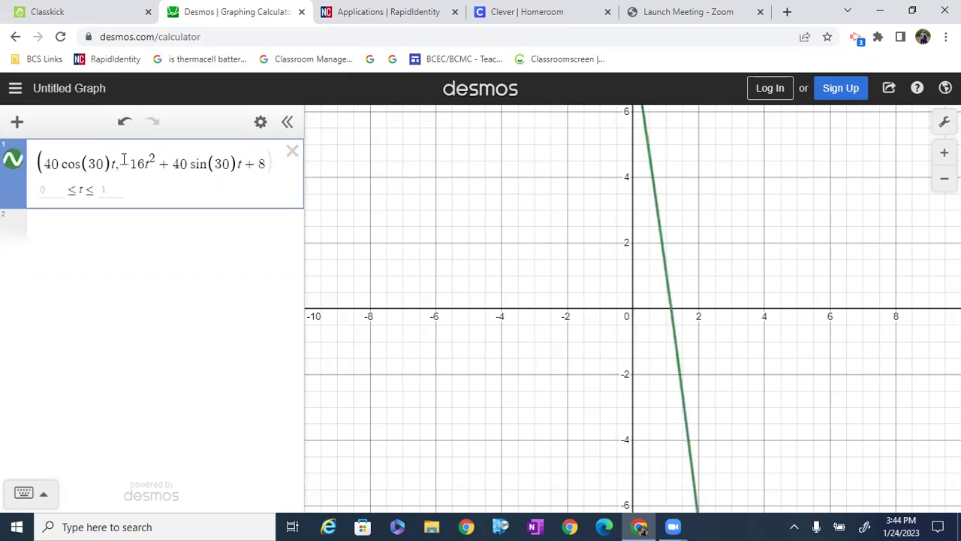
key("Escape")
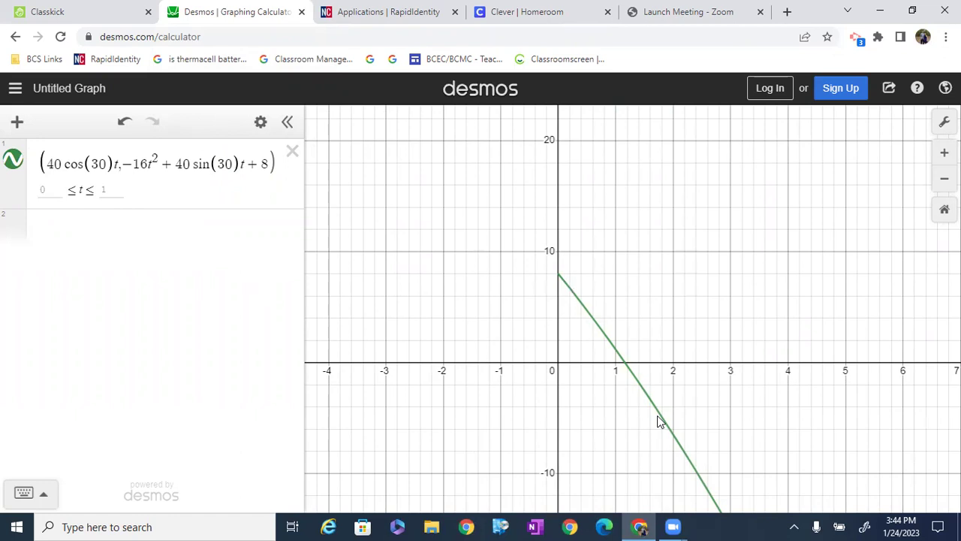
Step: Switch Desmos to degrees and raise the t upper limit to 3
left_click(944, 122)
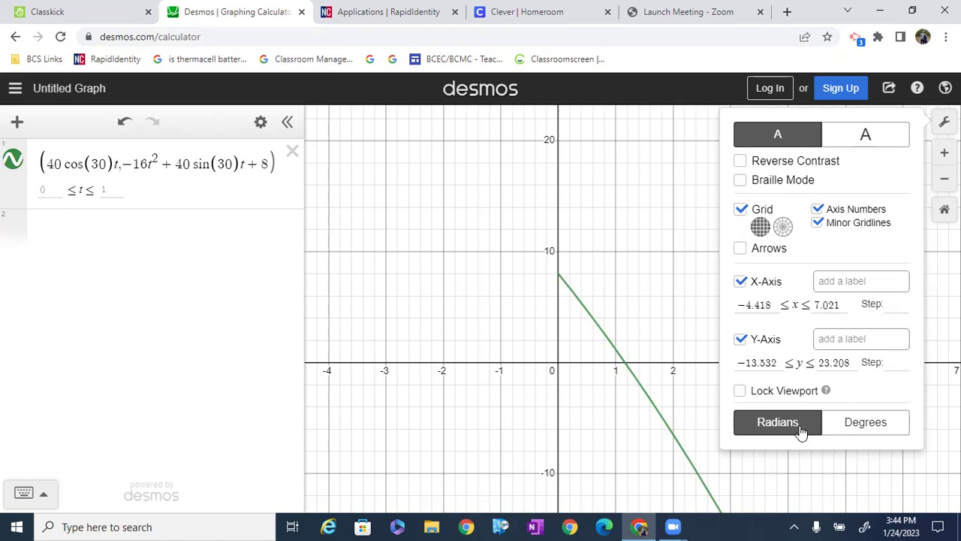
left_click(857, 425)
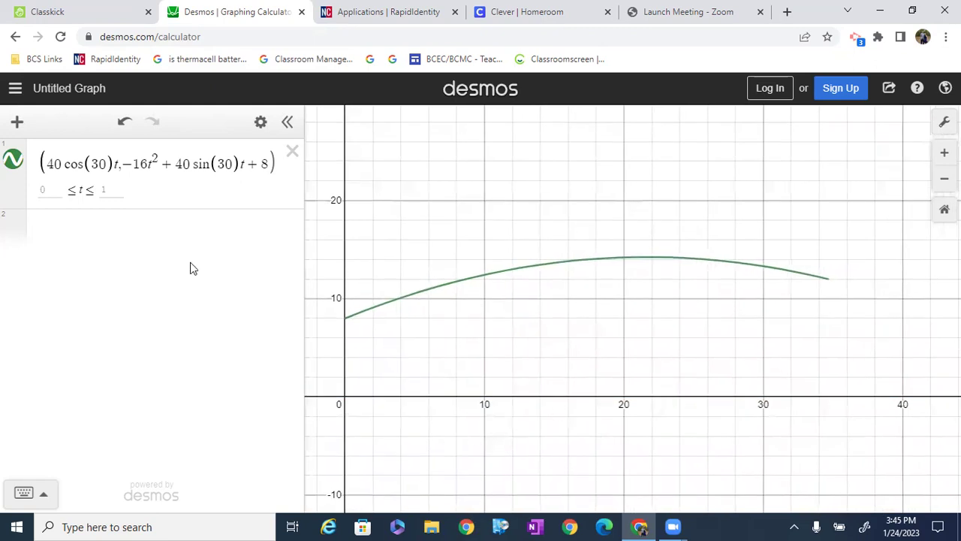
left_click(105, 190)
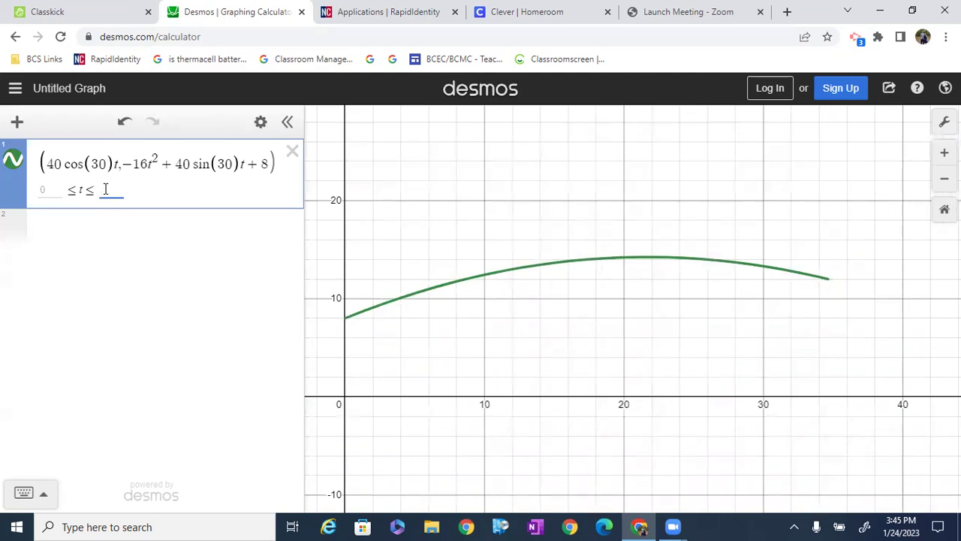
type("3")
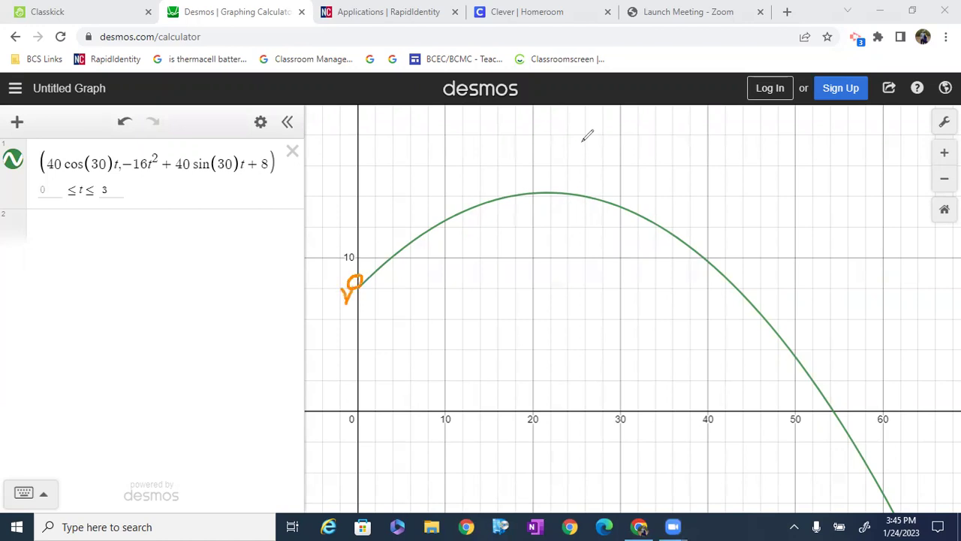
Step: Mark the launch point, trace the flight to the ground, and write 'Distance Away' below the x-axis
mouse_move(367, 290)
left_mouse_down()
mouse_move(348, 302)
mouse_move(351, 319)
left_mouse_up()
mouse_move(371, 279)
left_mouse_down()
mouse_move(404, 250)
mouse_move(485, 203)
mouse_move(580, 196)
mouse_move(635, 216)
mouse_move(726, 273)
mouse_move(796, 342)
mouse_move(820, 406)
left_mouse_up()
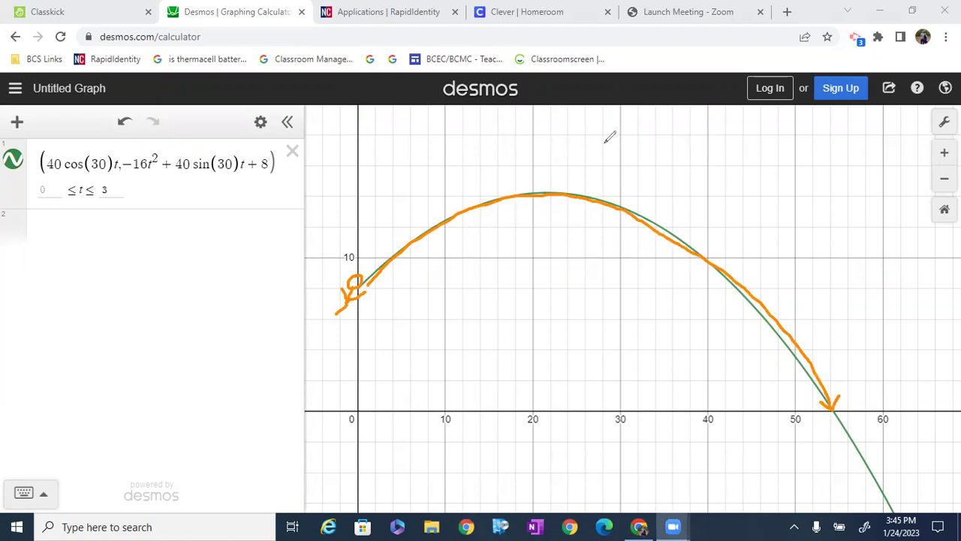
mouse_move(494, 435)
left_mouse_down()
mouse_move(494, 456)
mouse_move(518, 454)
left_mouse_up()
mouse_move(521, 435)
left_mouse_down()
mouse_move(530, 453)
mouse_move(549, 452)
left_mouse_up()
mouse_move(546, 440)
left_mouse_down()
mouse_move(560, 434)
mouse_move(571, 452)
mouse_move(599, 450)
left_mouse_up()
left_click_drag(611, 430, 600, 449)
mouse_move(624, 428)
left_mouse_down()
mouse_move(616, 447)
mouse_move(623, 438)
left_mouse_up()
mouse_move(569, 469)
left_mouse_down()
mouse_move(562, 485)
mouse_move(585, 485)
left_mouse_up()
mouse_move(568, 475)
left_mouse_down()
mouse_move(631, 463)
mouse_move(641, 484)
left_mouse_up()
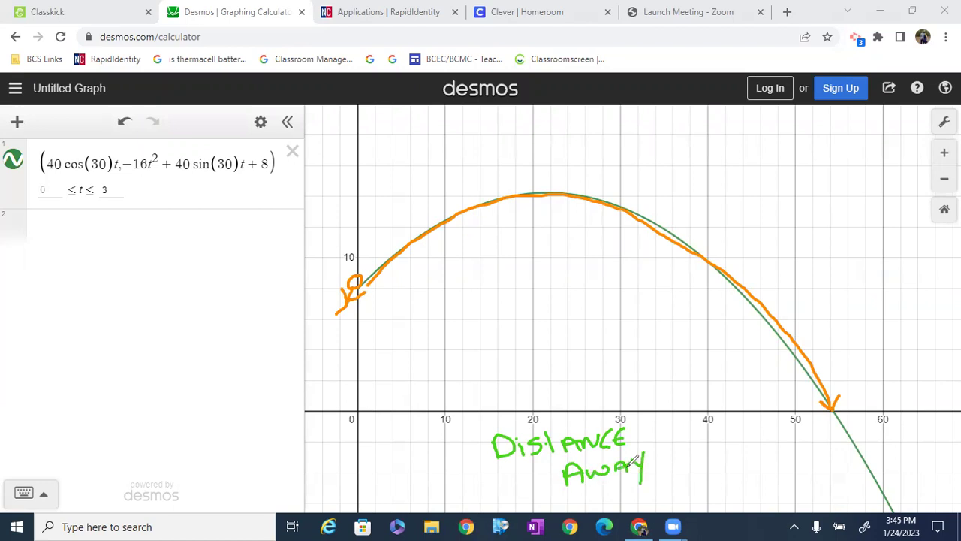
Step: Hand-write 'y = Height' along the vertical axis and 'X =' before Distance Away
mouse_move(310, 251)
left_mouse_down()
mouse_move(331, 267)
mouse_move(316, 272)
left_mouse_up()
left_click_drag(327, 242, 347, 234)
mouse_move(332, 236)
left_mouse_down()
mouse_move(350, 236)
mouse_move(338, 227)
left_mouse_up()
mouse_move(333, 219)
left_mouse_down()
mouse_move(344, 224)
mouse_move(336, 216)
left_mouse_up()
left_click_drag(329, 213, 343, 202)
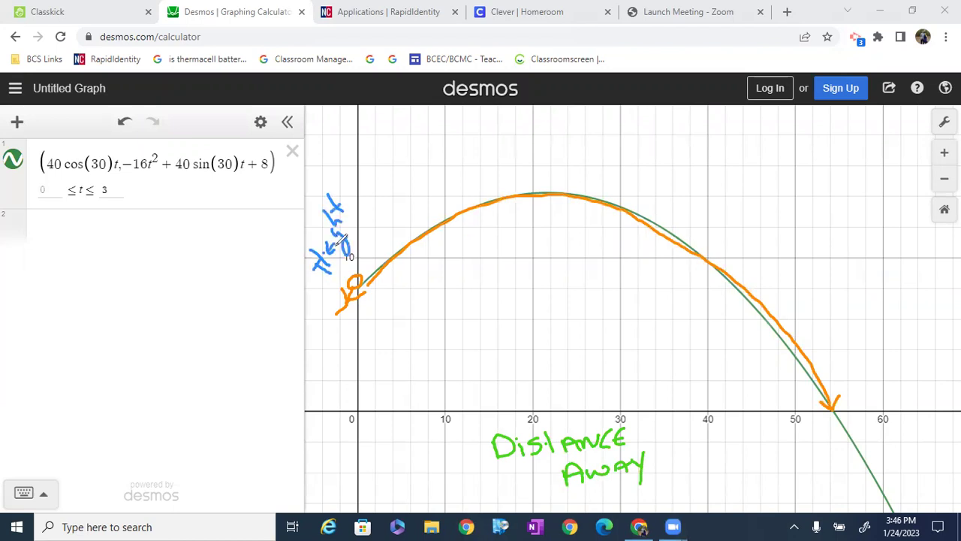
left_click_drag(306, 299, 328, 317)
mouse_move(305, 286)
left_mouse_down()
mouse_move(318, 302)
mouse_move(327, 297)
left_mouse_up()
left_click_drag(315, 275, 327, 287)
mouse_move(442, 452)
left_mouse_down()
mouse_move(465, 469)
mouse_move(456, 473)
mouse_move(482, 439)
left_mouse_up()
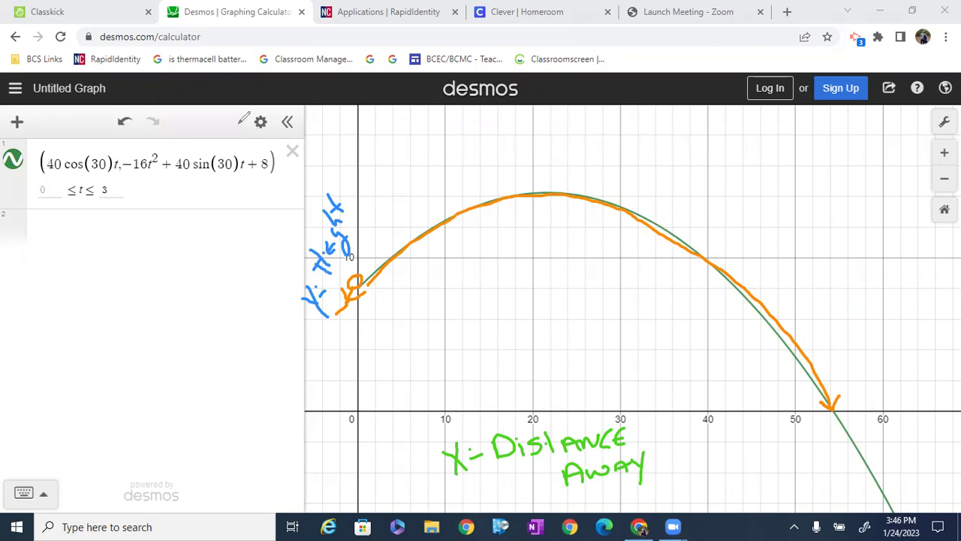
left_click(160, 227)
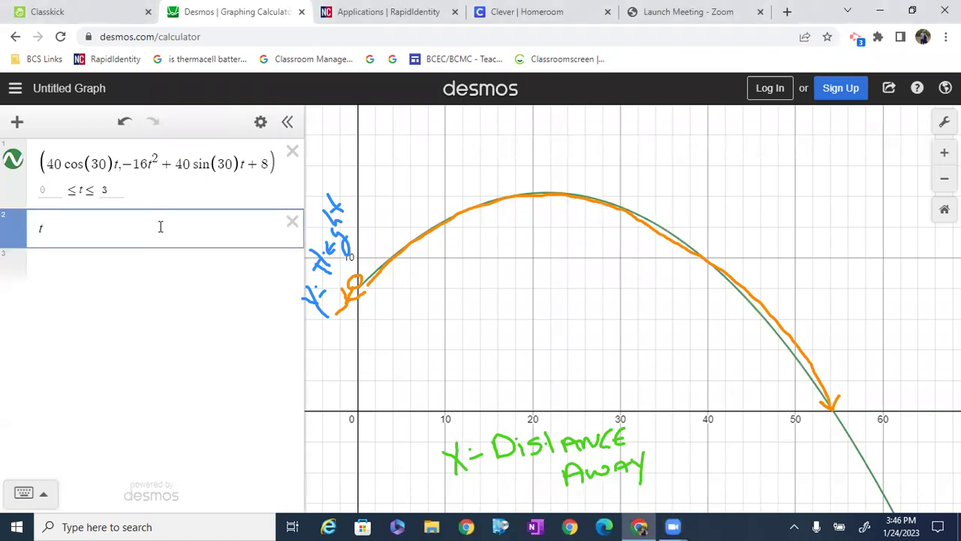
Step: Create a t slider, delete the leftover 'ts' row, and drag the point along the path
type("ts")
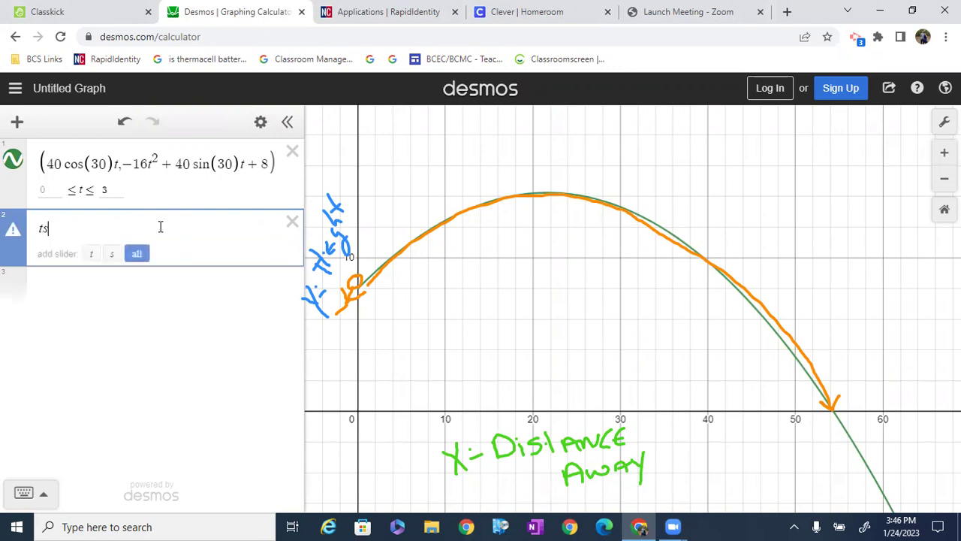
left_click(92, 255)
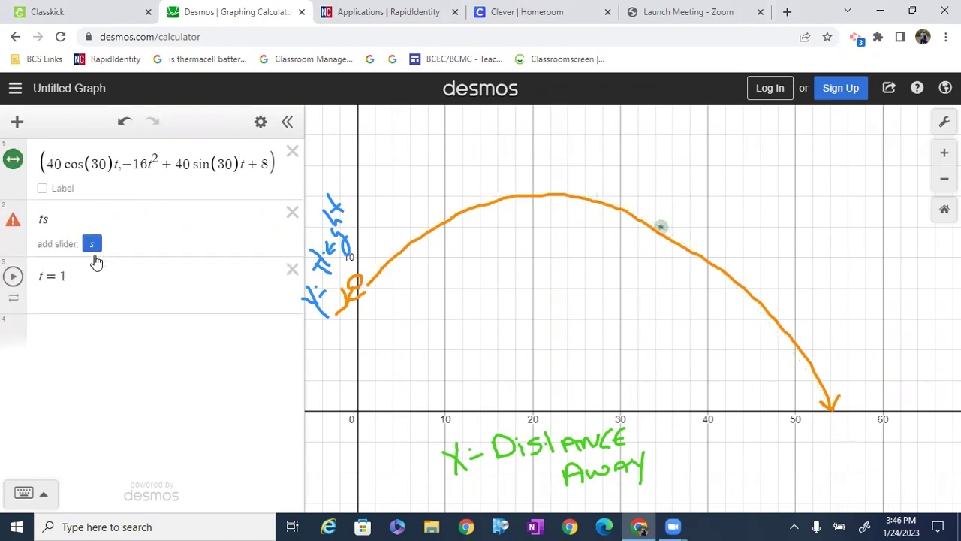
left_click(291, 214)
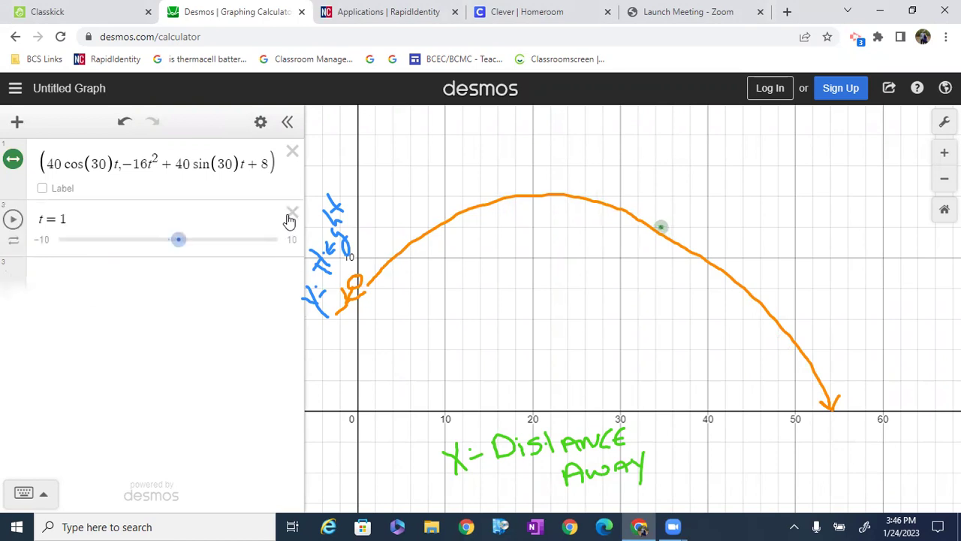
left_click_drag(182, 247, 181, 215)
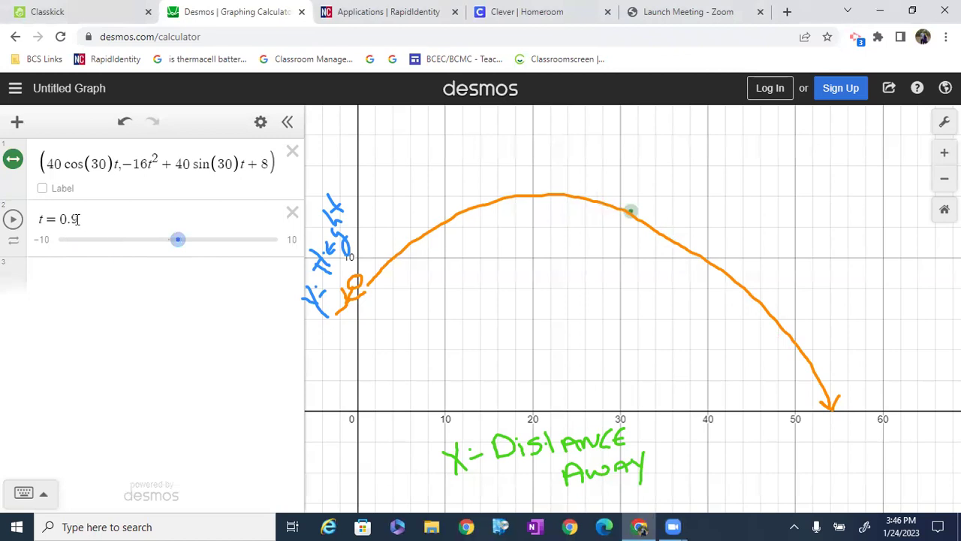
Step: Set the t slider range to 0–4 with a step of 0.01
left_click(48, 240)
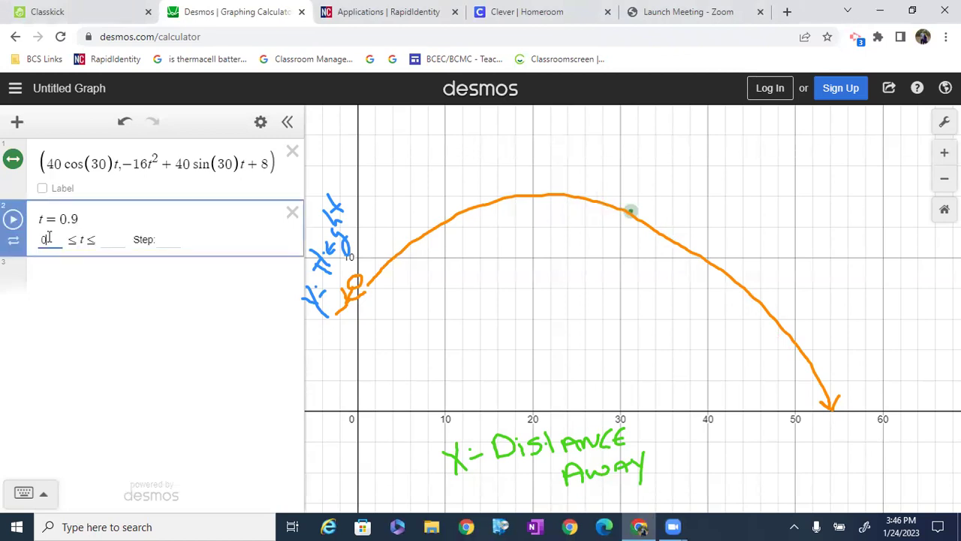
left_click(110, 239)
left_click(159, 239)
type(".01")
left_click(174, 274)
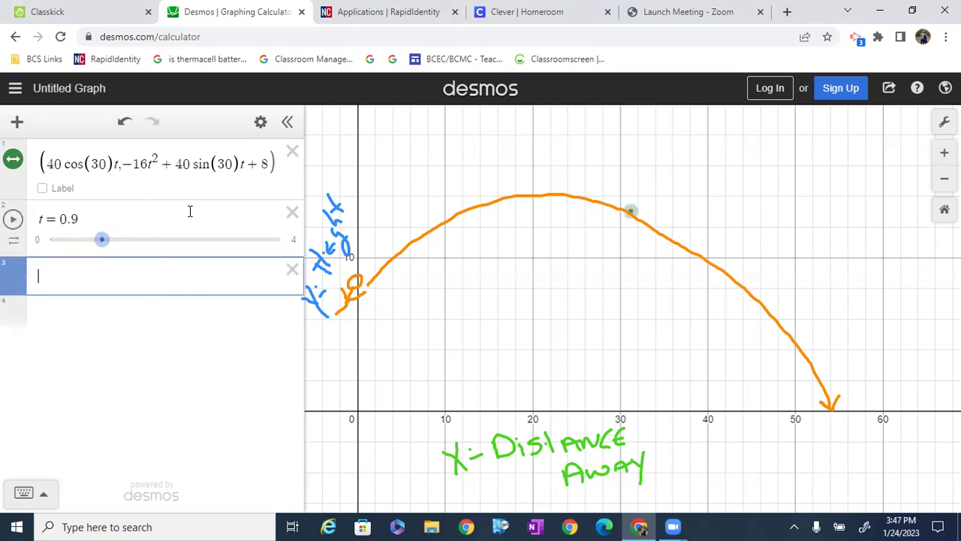
left_click(97, 12)
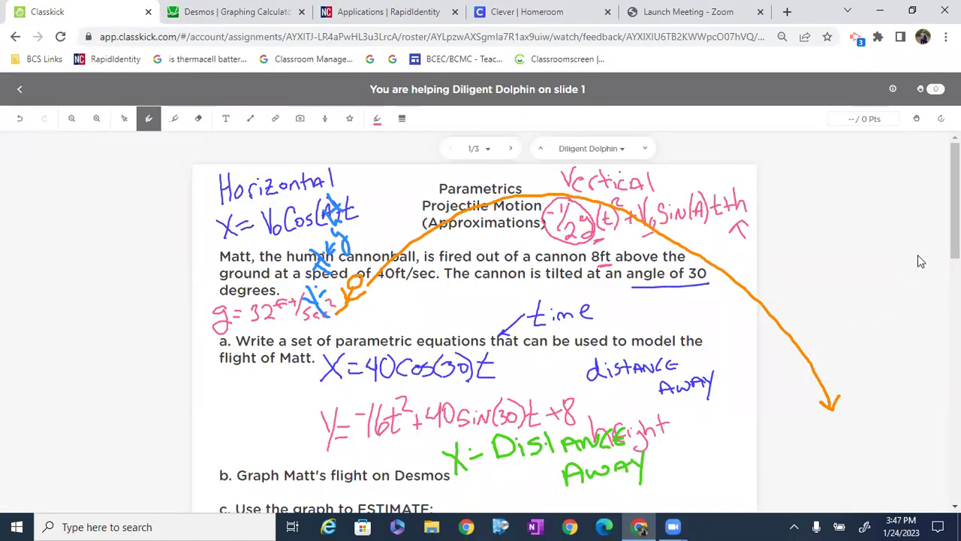
mouse_move(955, 201)
left_mouse_down()
mouse_move(956, 244)
mouse_move(955, 201)
left_mouse_up()
left_click(248, 11)
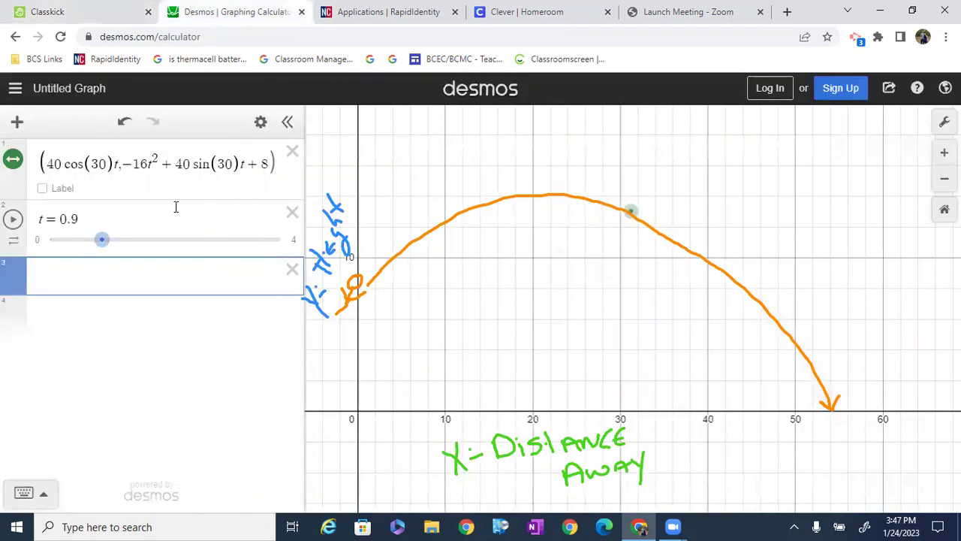
Step: Add a row x = 40cos(30)t copied from the curve's horizontal part
left_click(116, 164)
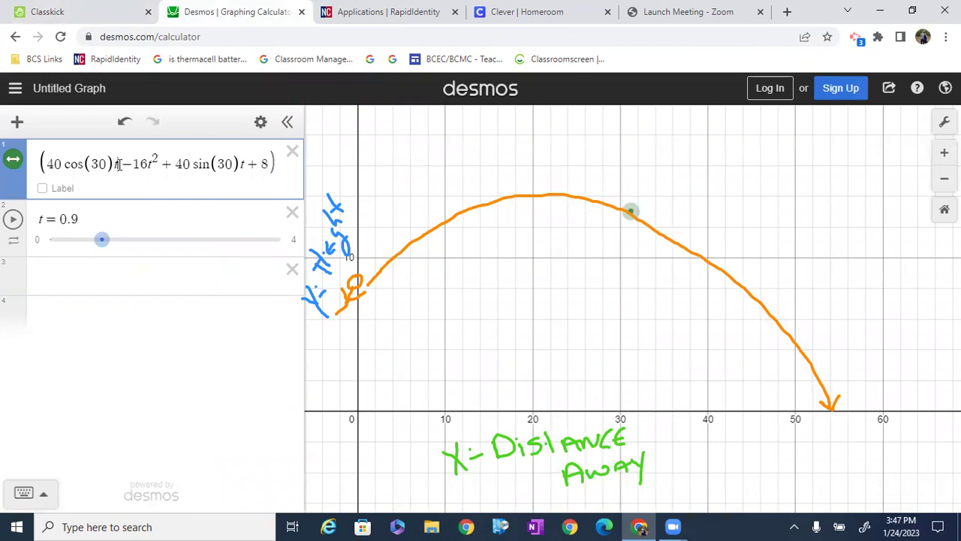
left_click_drag(114, 164, 50, 165)
key("ctrl+c")
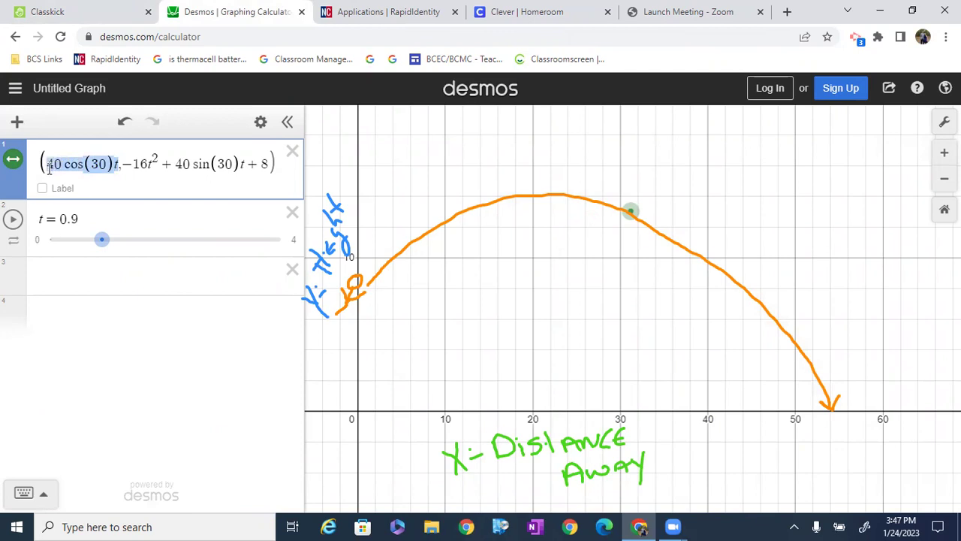
left_click(82, 283)
type("x=")
key("ctrl+v")
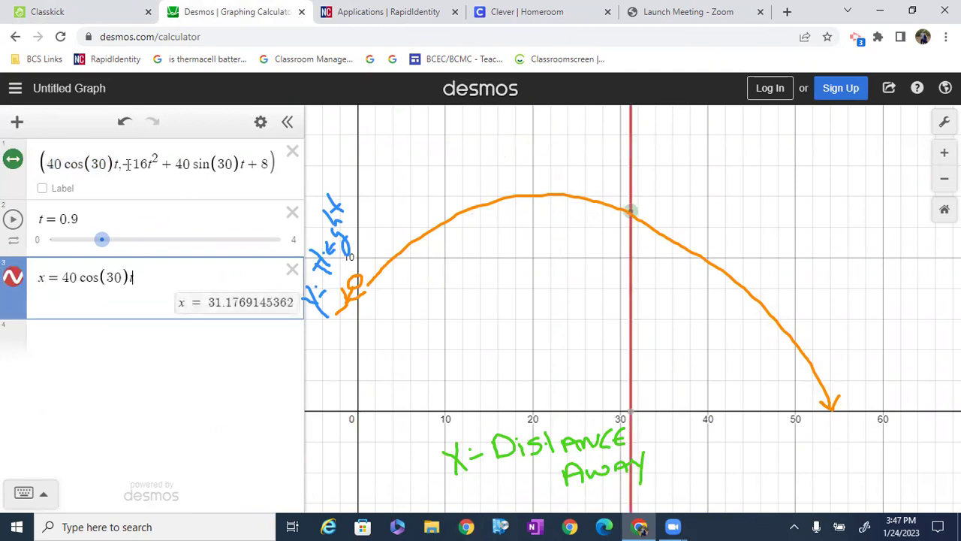
Step: Add a row y = −16t² + 40sin(30)t + 8 and drag t to watch the values update
left_click_drag(128, 164, 267, 165)
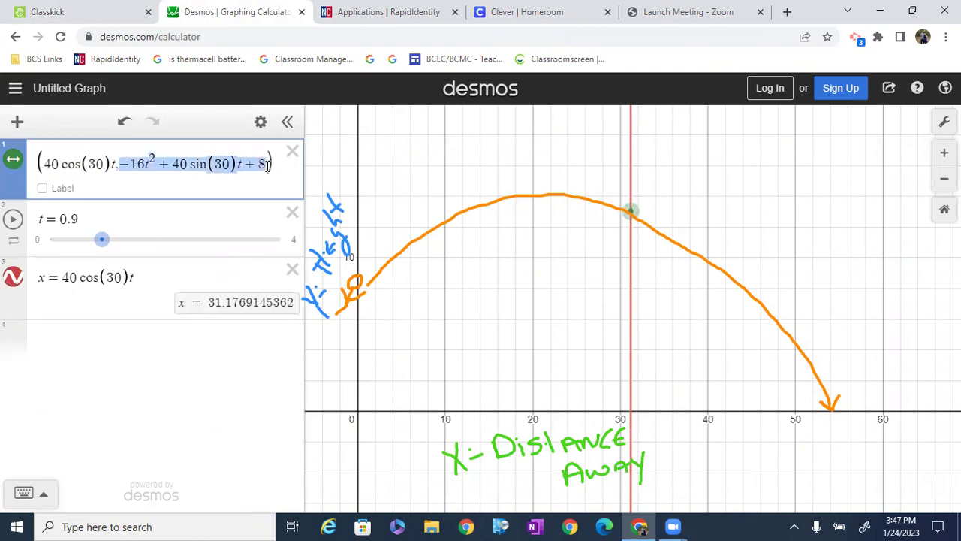
left_click(173, 334)
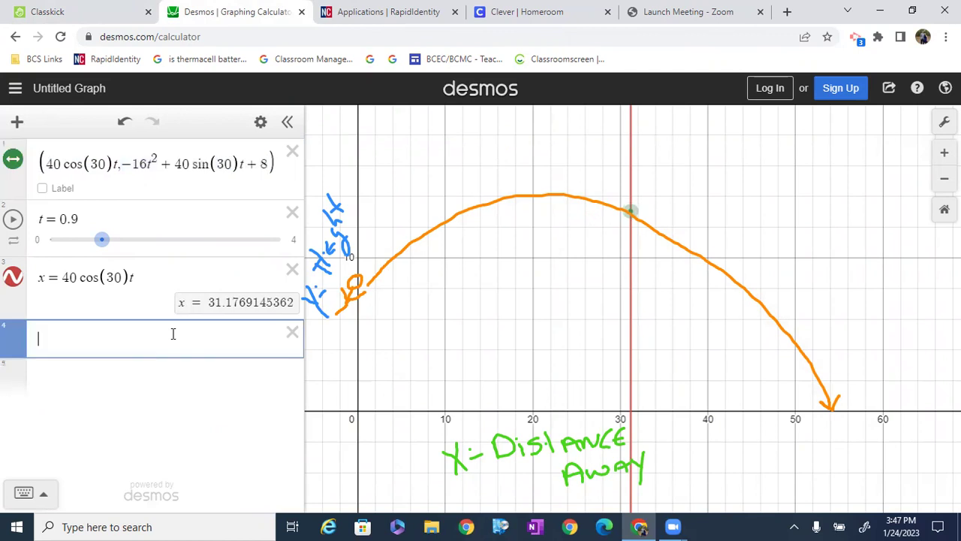
type("y =")
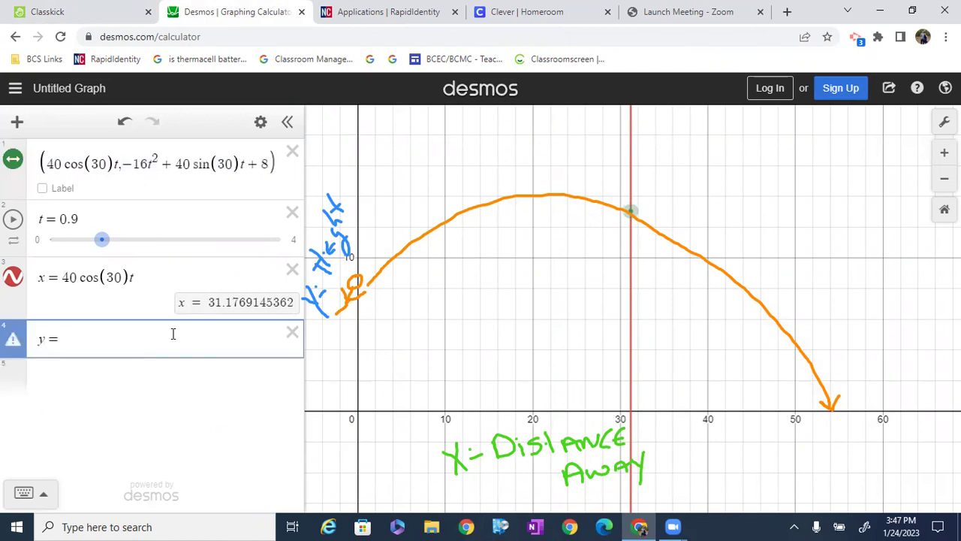
type("-16t^2 + 40 sin(30)t + 8")
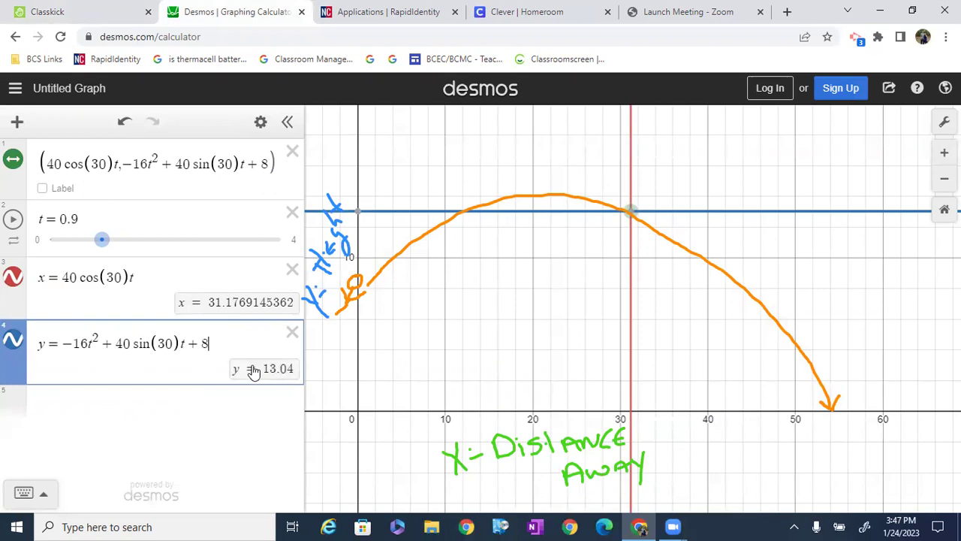
left_click_drag(102, 241, 43, 257)
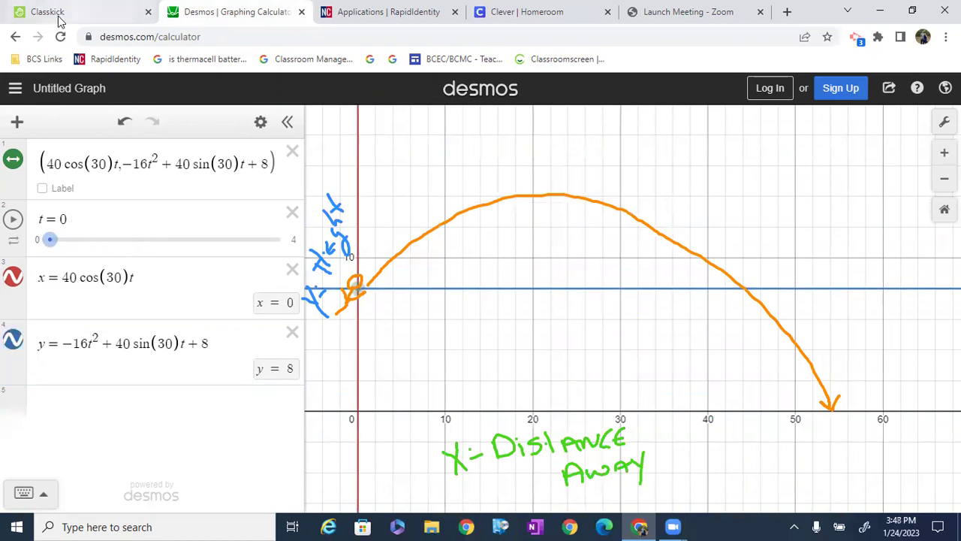
left_click(57, 19)
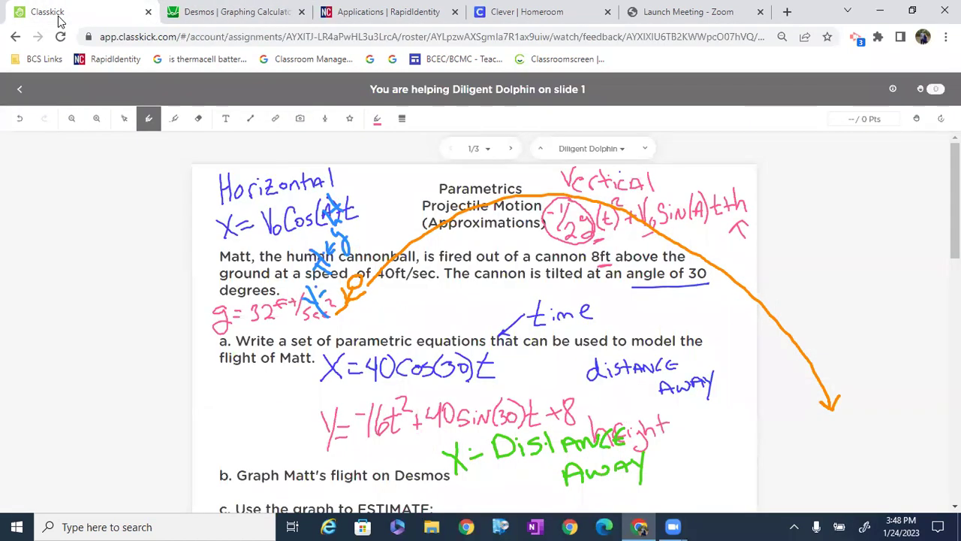
scroll(481, 316, "down", 2)
scroll(481, 316, "up", 2)
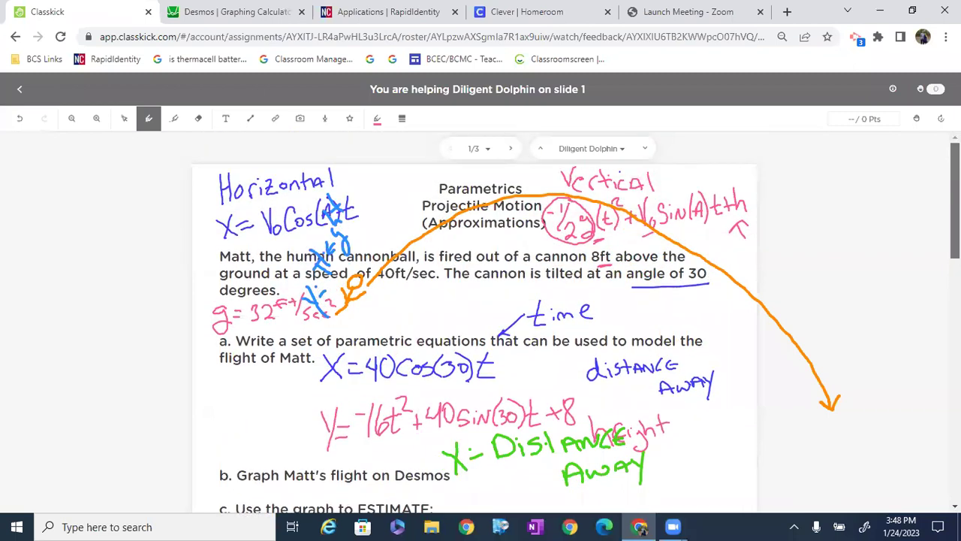
left_click(271, 15)
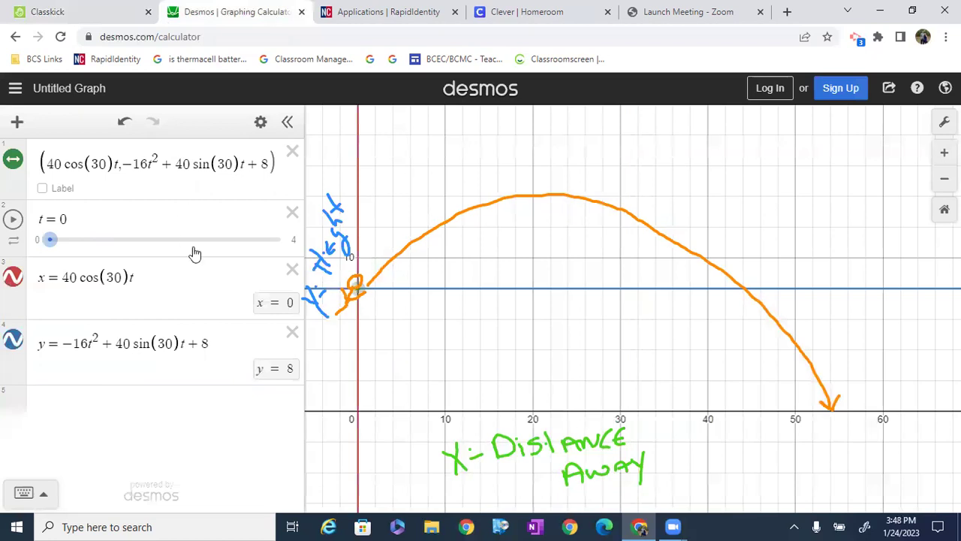
Step: Advance t to 1.56 (x ≈ 54.04, y ≈ 0.26) and hand-write 'Hits the ground' with an arrow
left_click_drag(51, 240, 141, 267)
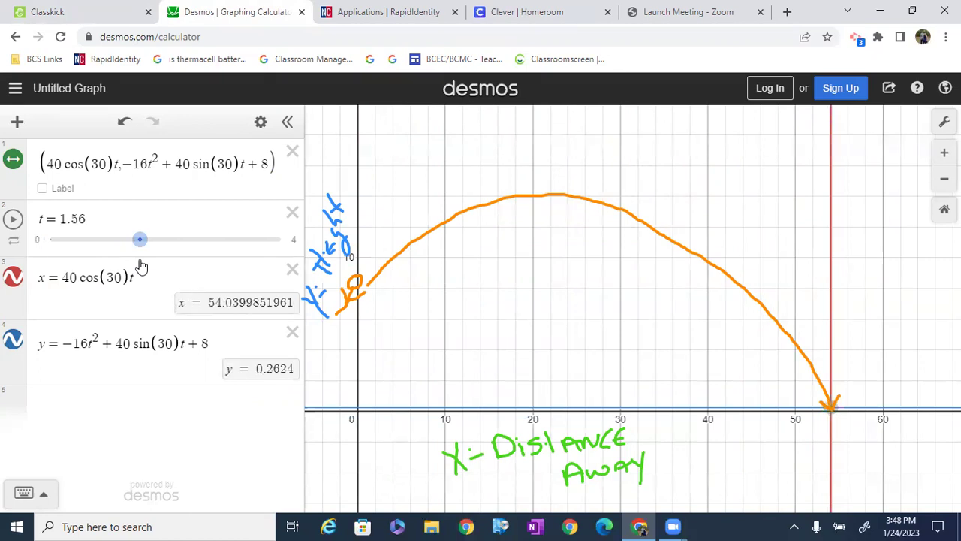
scroll(583, 122, "down", 1)
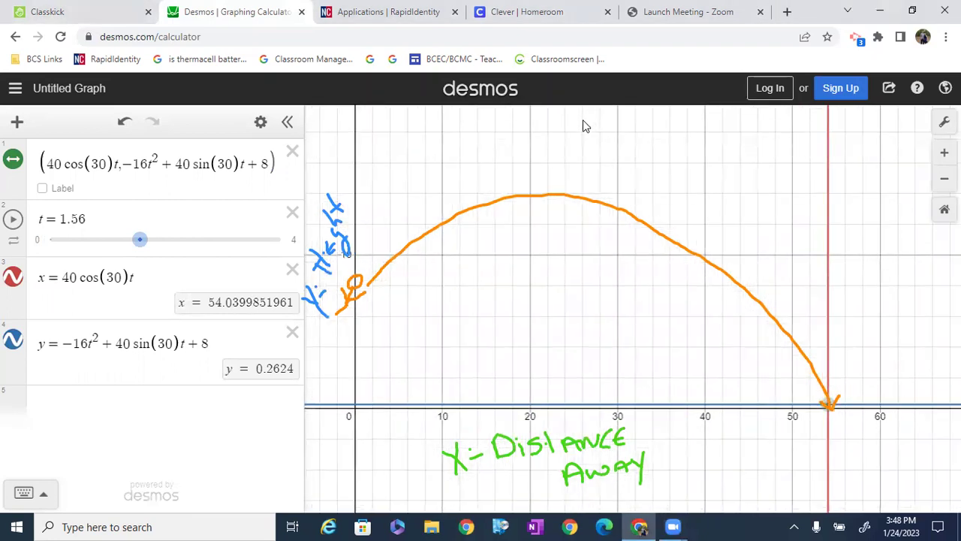
left_click_drag(865, 389, 838, 396)
mouse_move(879, 316)
left_mouse_down()
mouse_move(880, 343)
mouse_move(889, 329)
mouse_move(892, 339)
mouse_move(909, 334)
left_mouse_up()
left_click_drag(900, 322, 920, 329)
mouse_move(894, 362)
left_mouse_down()
mouse_move(905, 360)
mouse_move(903, 374)
mouse_move(931, 361)
mouse_move(901, 374)
left_mouse_up()
mouse_move(888, 365)
left_mouse_down()
mouse_move(898, 363)
mouse_move(893, 412)
mouse_move(900, 385)
mouse_move(912, 386)
left_mouse_up()
left_click_drag(911, 391, 946, 377)
left_click_drag(955, 368, 954, 351)
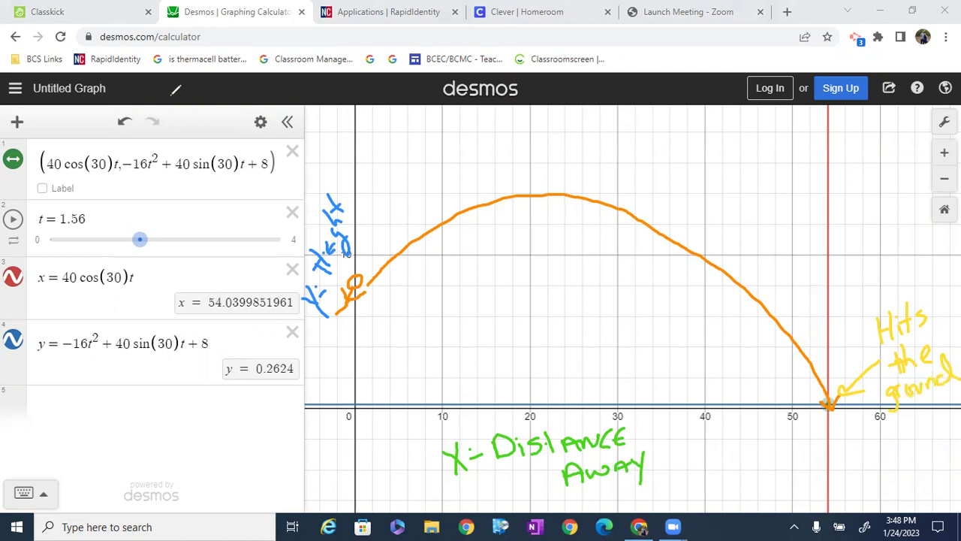
left_click(141, 15)
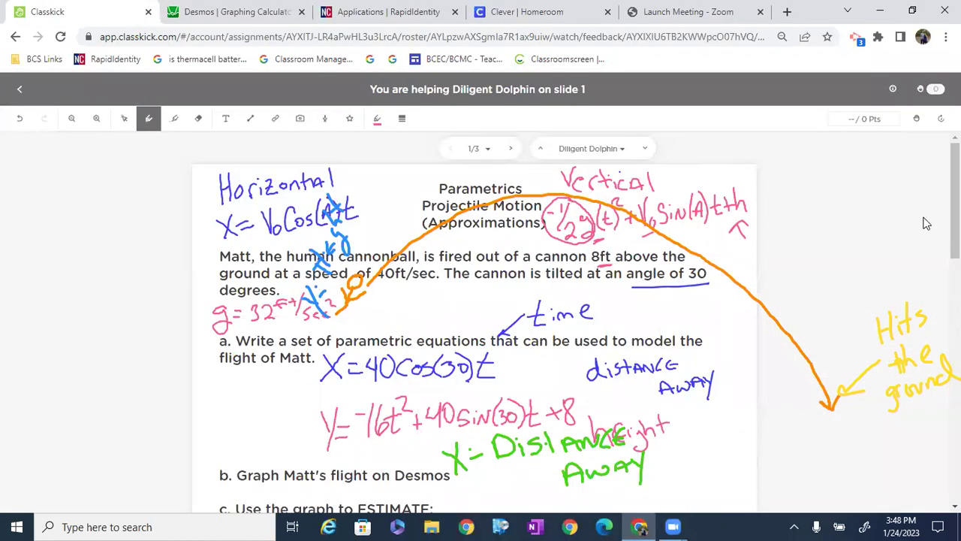
Step: Glance at the Classkick worksheet, then return to the Desmos graph at t = 1.56
mouse_move(955, 199)
left_mouse_down()
mouse_move(955, 222)
mouse_move(954, 200)
left_mouse_up()
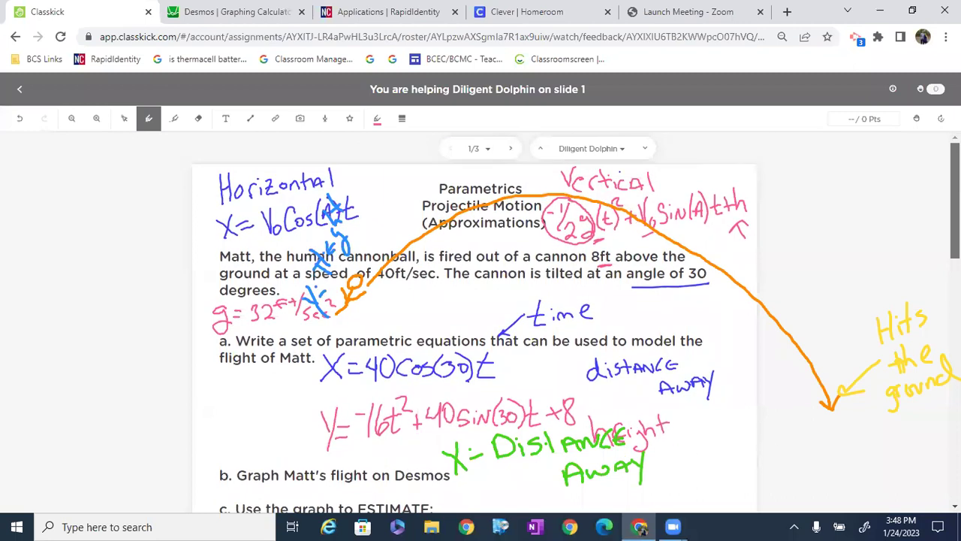
left_click(255, 14)
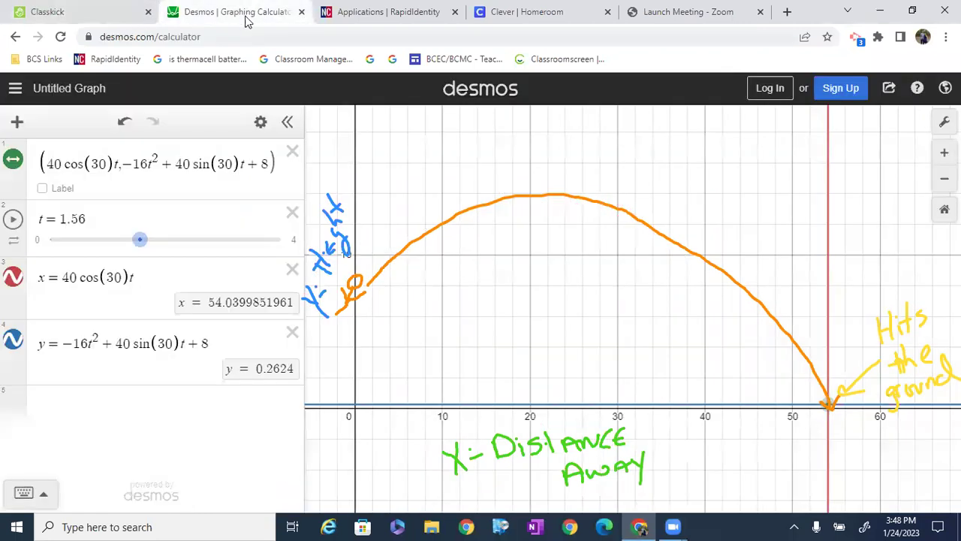
Step: Show the landing point's coordinates and fine-tune t to 1.57 at ground level
left_click(42, 188)
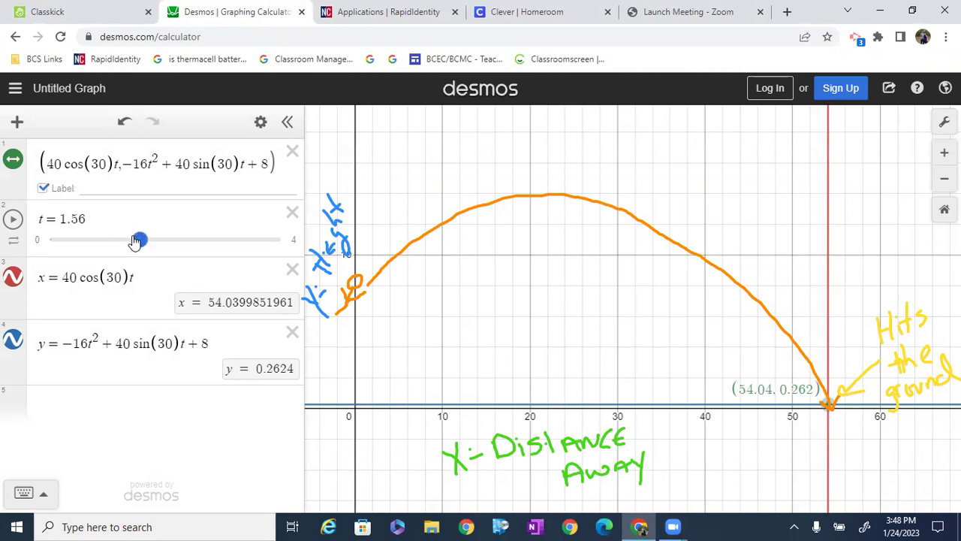
left_click_drag(135, 242, 136, 242)
left_click_drag(135, 242, 137, 242)
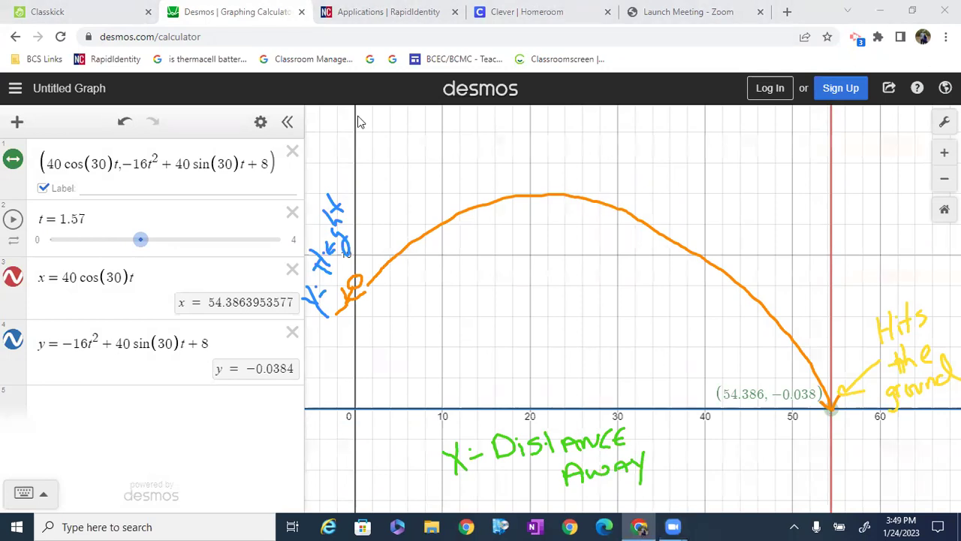
Step: Hand-write 'Height' under the y value and 'time' beside the t value
left_click_drag(228, 424, 242, 385)
left_click_drag(233, 398, 252, 398)
mouse_move(195, 425)
left_mouse_down()
mouse_move(208, 462)
mouse_move(217, 442)
mouse_move(219, 455)
mouse_move(257, 443)
mouse_move(252, 455)
left_mouse_up()
mouse_move(258, 410)
left_mouse_down()
mouse_move(260, 429)
mouse_move(267, 426)
left_mouse_up()
left_click_drag(271, 398, 273, 419)
mouse_move(264, 410)
left_mouse_down()
mouse_move(261, 435)
mouse_move(275, 400)
left_mouse_up()
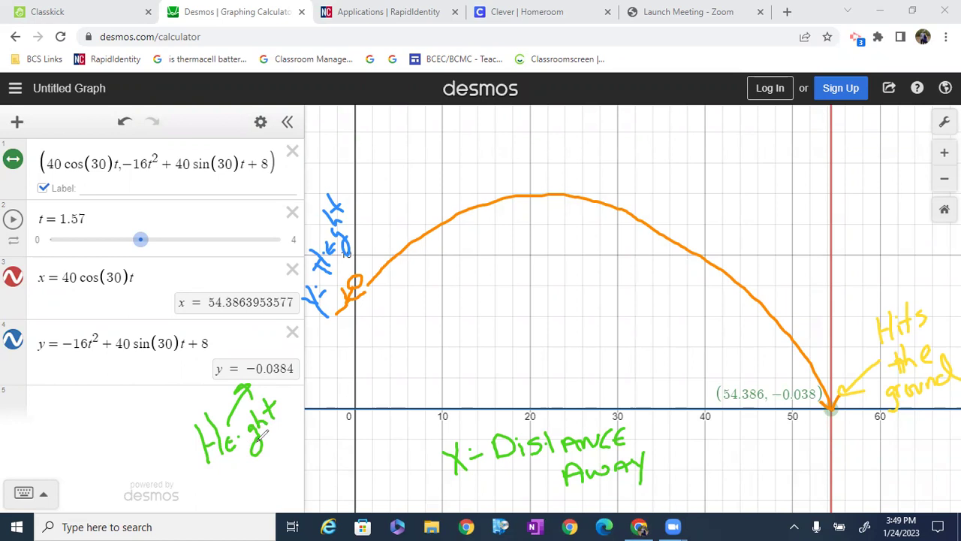
mouse_move(171, 213)
left_mouse_down()
mouse_move(174, 239)
mouse_move(182, 220)
left_mouse_up()
mouse_move(190, 226)
left_mouse_down()
mouse_move(191, 237)
mouse_move(206, 219)
mouse_move(226, 234)
mouse_move(254, 218)
left_mouse_up()
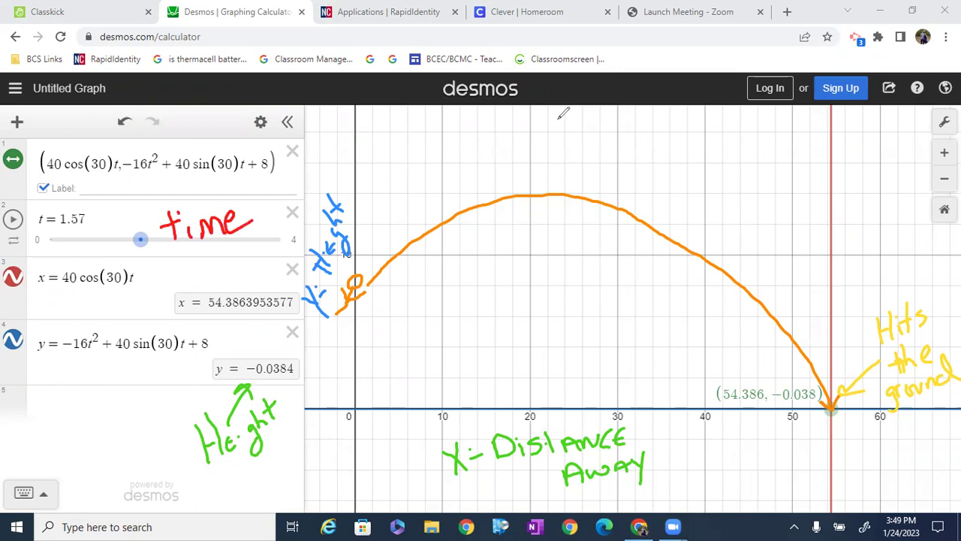
left_click(105, 19)
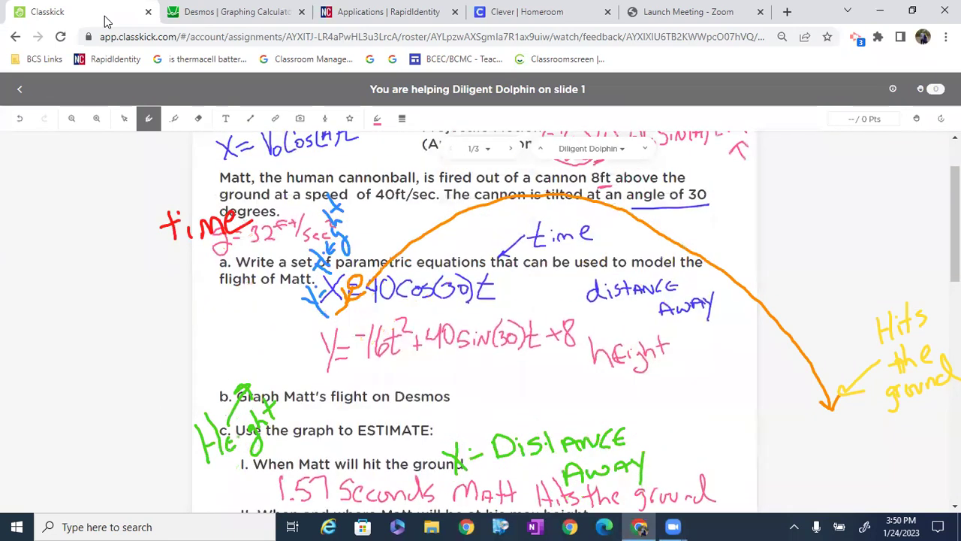
Step: Leave the Classkick worksheet and bring back the Desmos graph with Ctrl+Tab
key("ctrl+Tab")
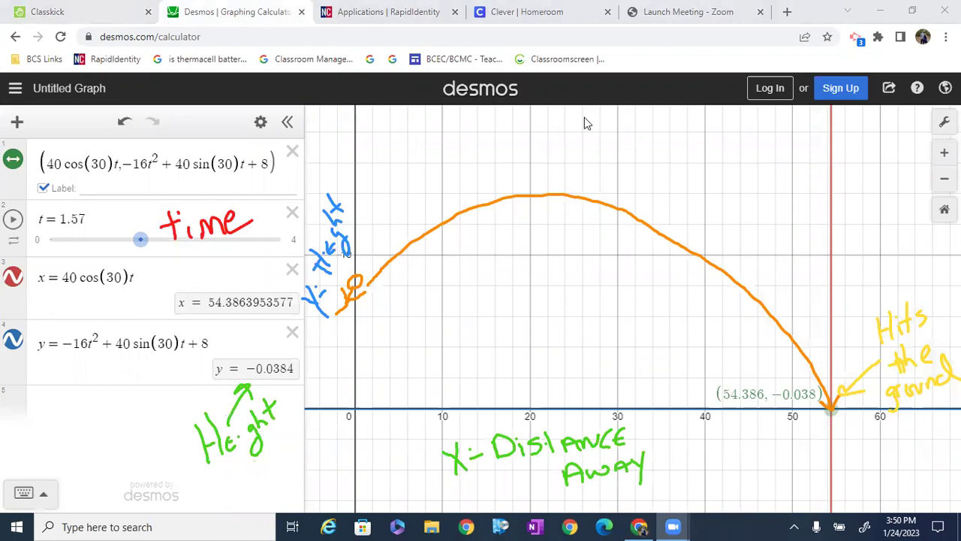
Step: Ink an arrow to the top of the path labelled 'Max height'
mouse_move(603, 132)
left_mouse_down()
mouse_move(551, 183)
mouse_move(566, 177)
left_mouse_up()
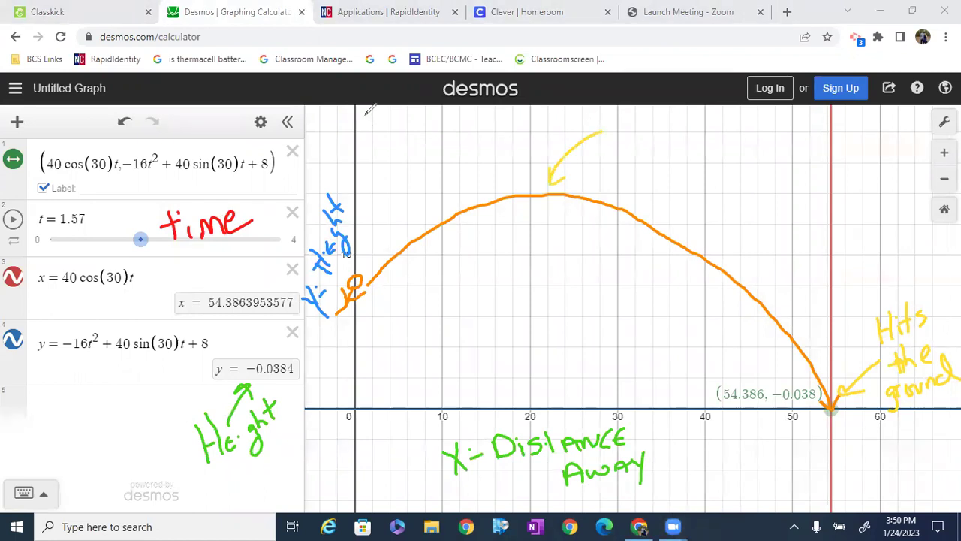
mouse_move(612, 142)
left_mouse_down()
mouse_move(644, 136)
mouse_move(654, 122)
mouse_move(663, 131)
mouse_move(651, 176)
mouse_move(688, 158)
mouse_move(691, 189)
left_mouse_up()
left_click_drag(697, 128, 715, 150)
left_click_drag(722, 117, 721, 147)
left_click_drag(712, 138, 739, 125)
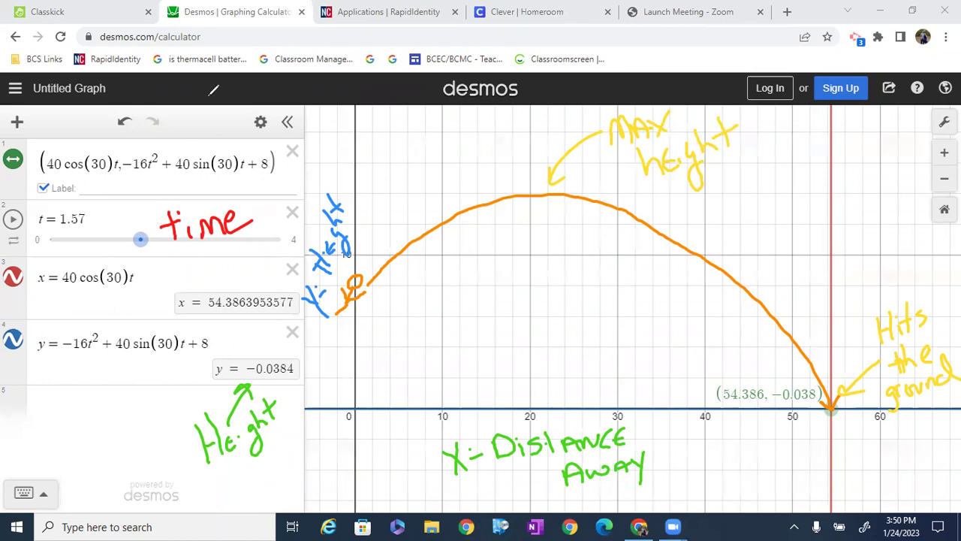
Step: Set t to 0.63 so the point peaks at (21.824, 14.25), then return to Classkick
mouse_move(140, 242)
left_mouse_down()
mouse_move(151, 240)
mouse_move(86, 240)
mouse_move(77, 222)
mouse_move(90, 225)
mouse_move(85, 235)
left_mouse_up()
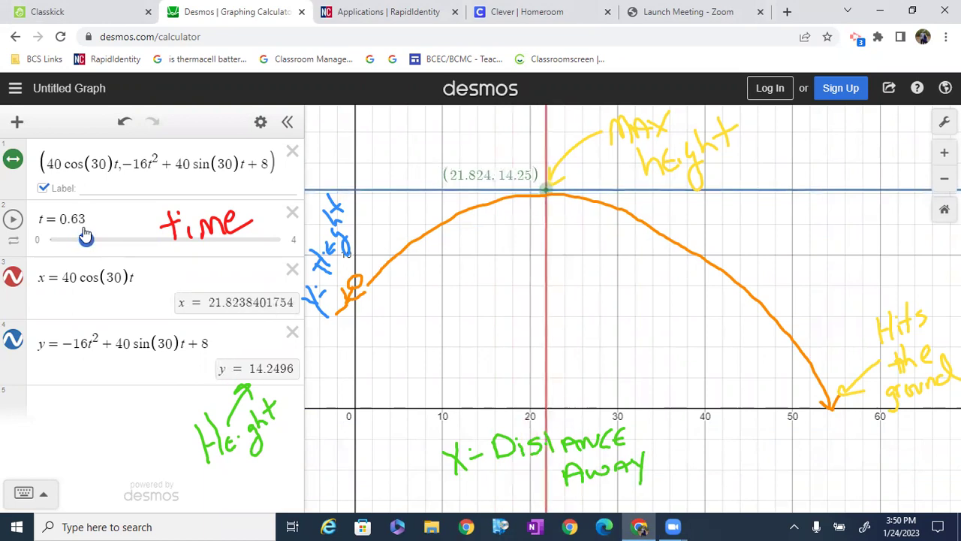
left_click_drag(86, 235, 86, 235)
key("ctrl+shift+Tab")
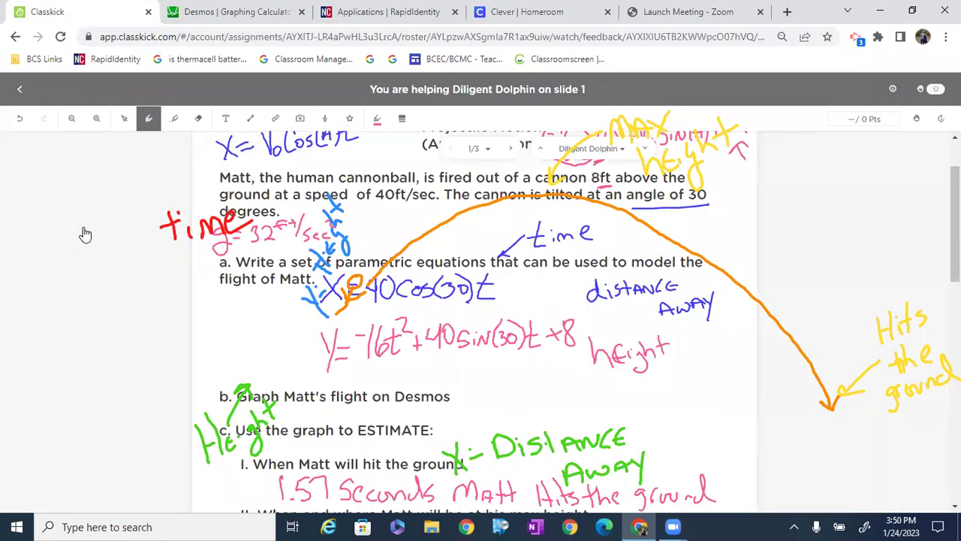
Step: Scroll through the Classkick worksheet questions, then go back to the Desmos graph
scroll(86, 235, "down", 2)
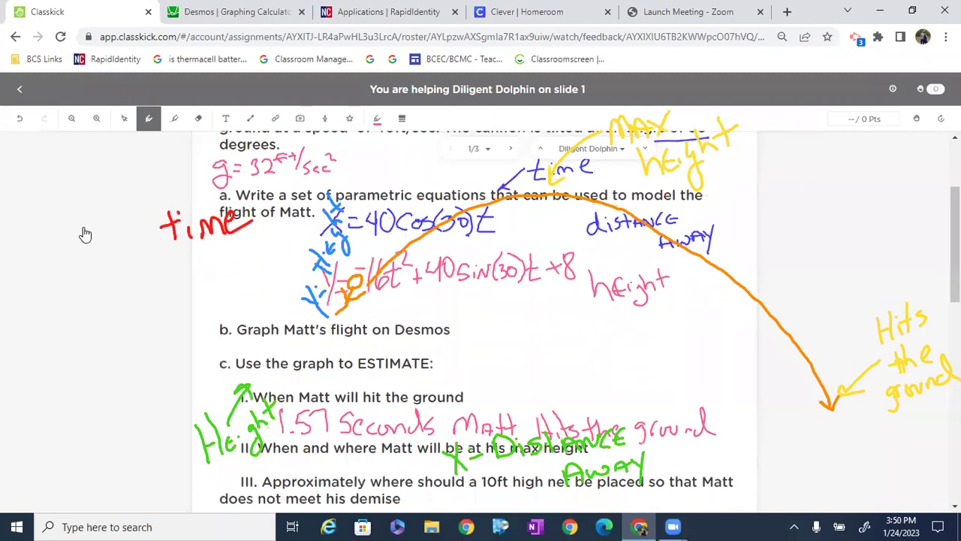
scroll(86, 235, "up", 2)
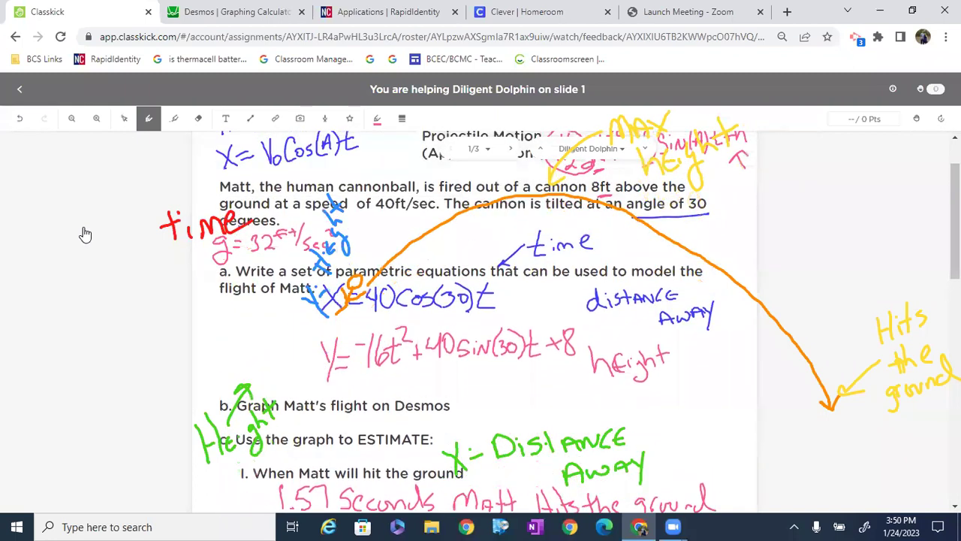
key("ctrl+Tab")
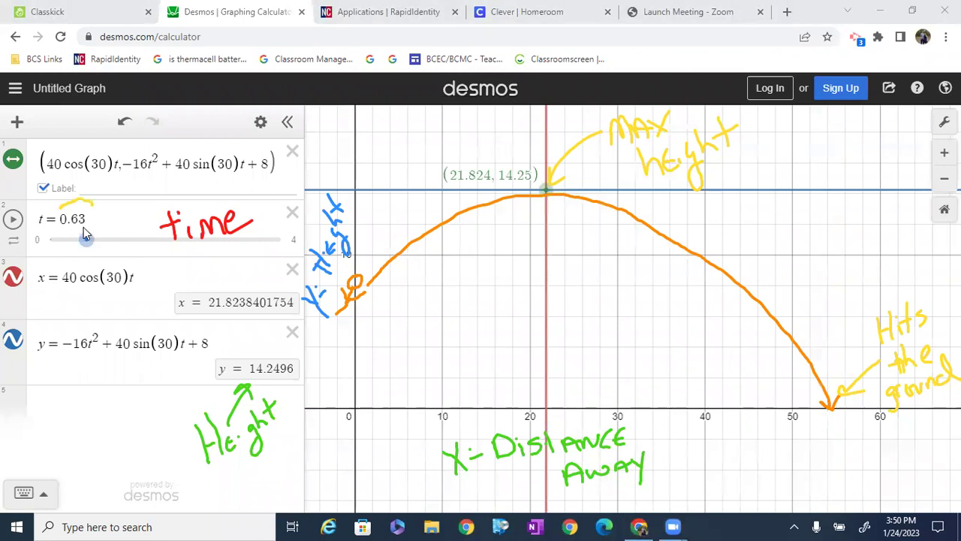
Step: Circle the t = 0.63 value and underline the peak's 21.824 x-coordinate, then go to Classkick
left_click_drag(90, 201, 82, 203)
left_click_drag(450, 181, 493, 181)
left_click(96, 21)
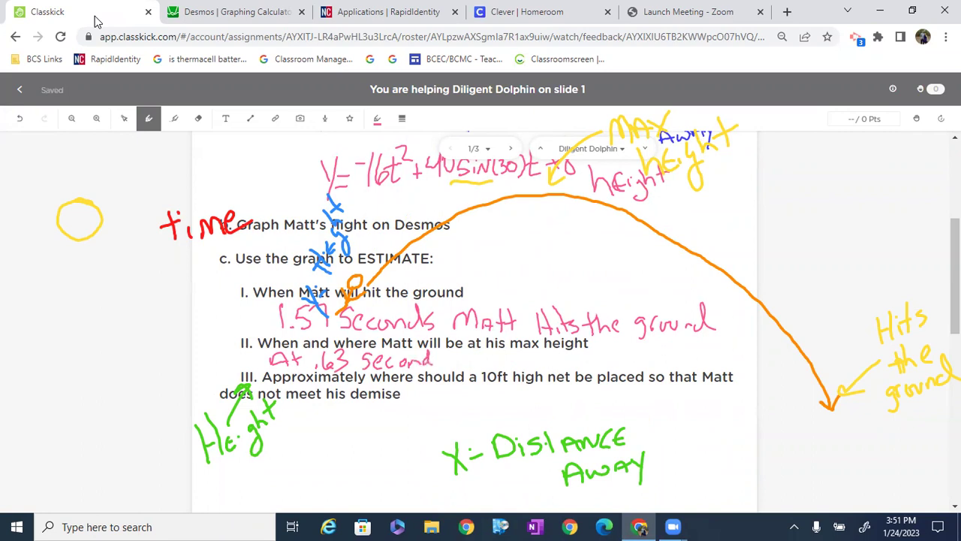
Step: Add 'at 21.8 ft Away' to the max-height answer on Classkick, then return to Desmos
key("ctrl+Tab")
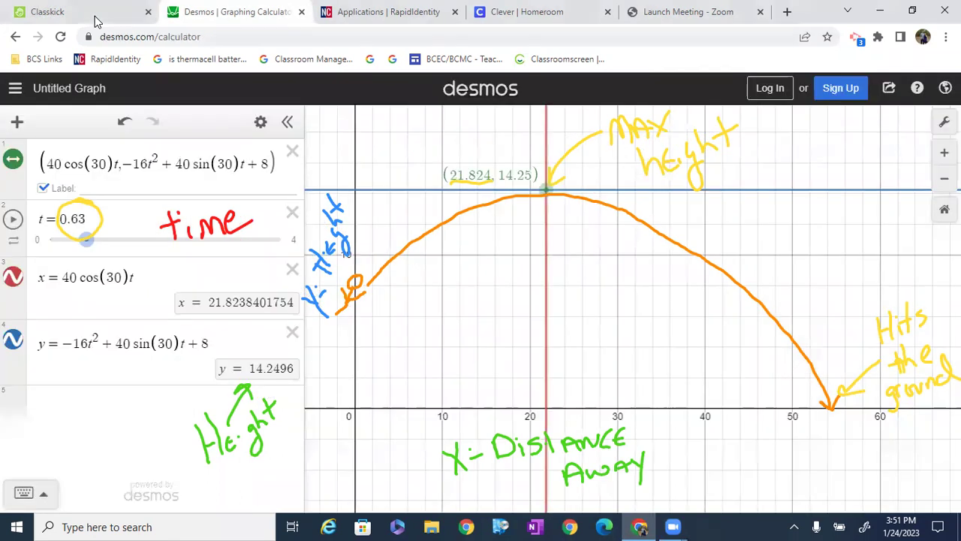
left_click(103, 7)
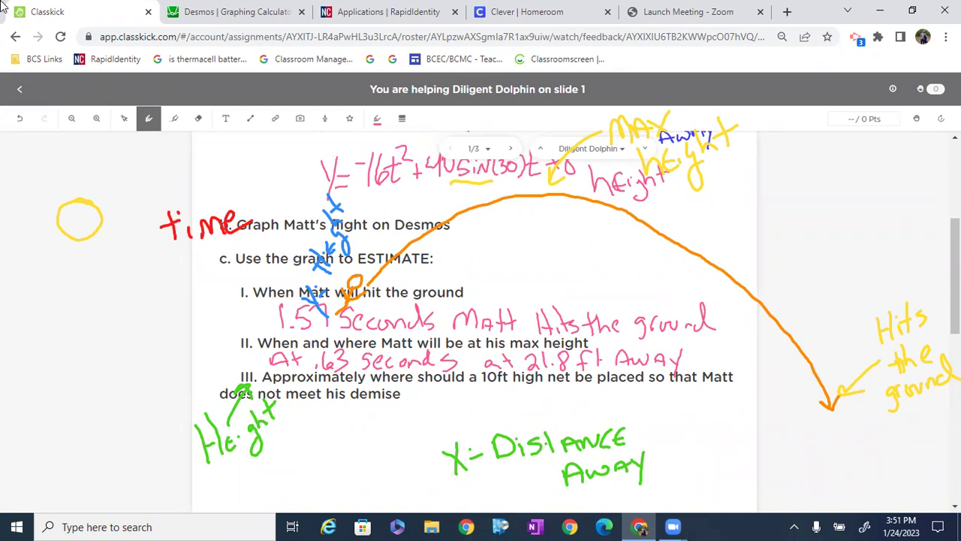
left_click(229, 21)
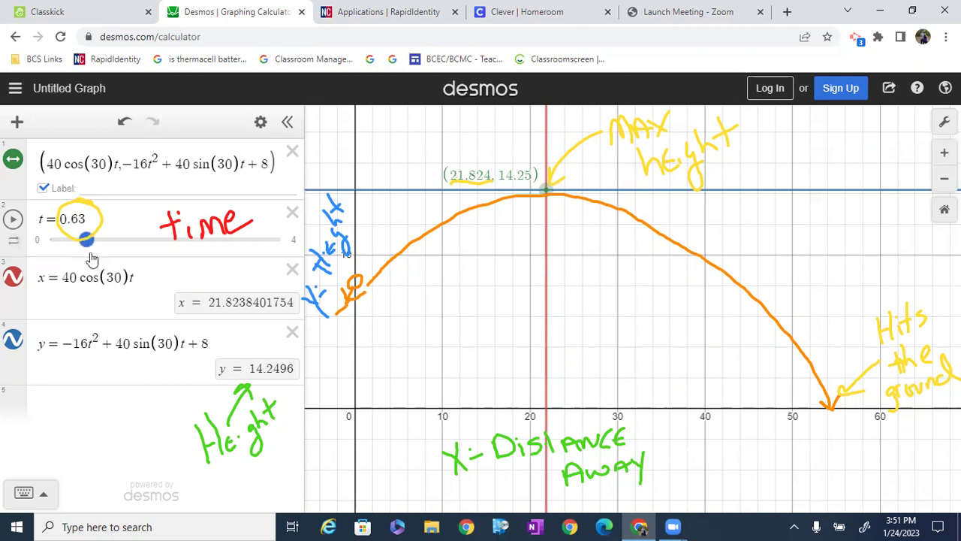
Step: Set t to 0.12, ink a line at 10 ft, circle the first crossing and dot the arc above it
left_click_drag(88, 252, 59, 266)
key("Left")
key("Left")
key("Left")
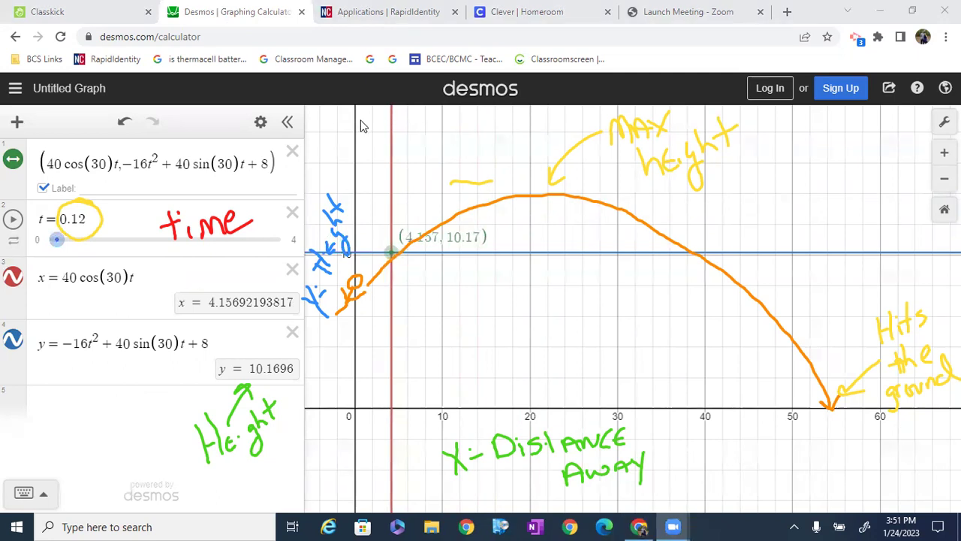
left_click_drag(347, 255, 793, 257)
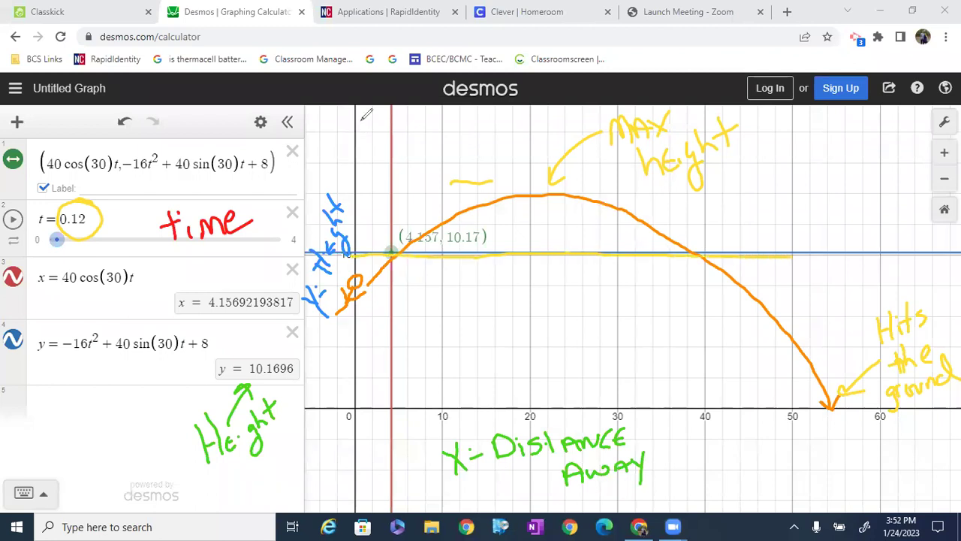
mouse_move(390, 242)
left_mouse_down()
mouse_move(388, 278)
mouse_move(410, 252)
mouse_move(382, 238)
mouse_move(398, 281)
left_mouse_up()
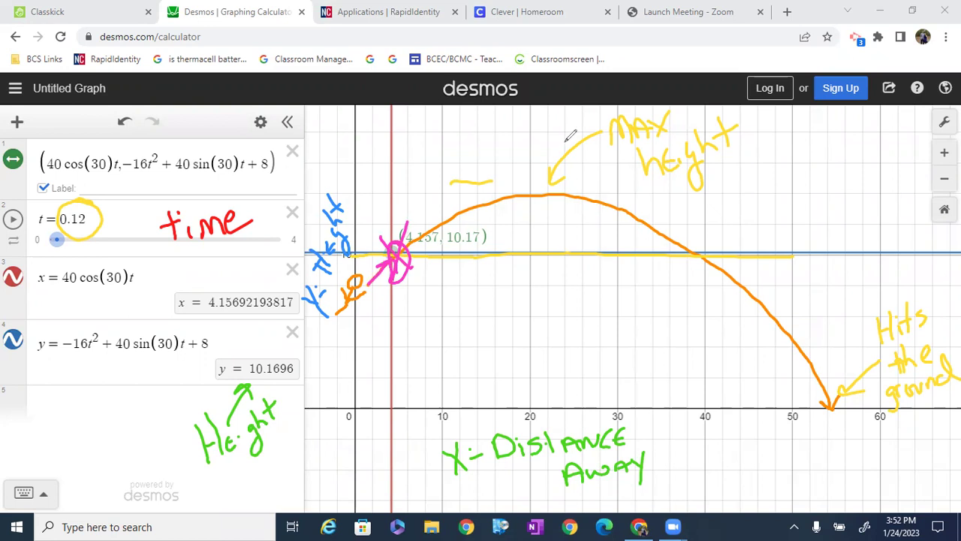
mouse_move(453, 213)
left_mouse_down()
mouse_move(528, 194)
mouse_move(611, 201)
left_mouse_up()
mouse_move(664, 230)
left_mouse_down()
mouse_move(673, 245)
mouse_move(690, 245)
mouse_move(710, 284)
mouse_move(721, 242)
left_mouse_up()
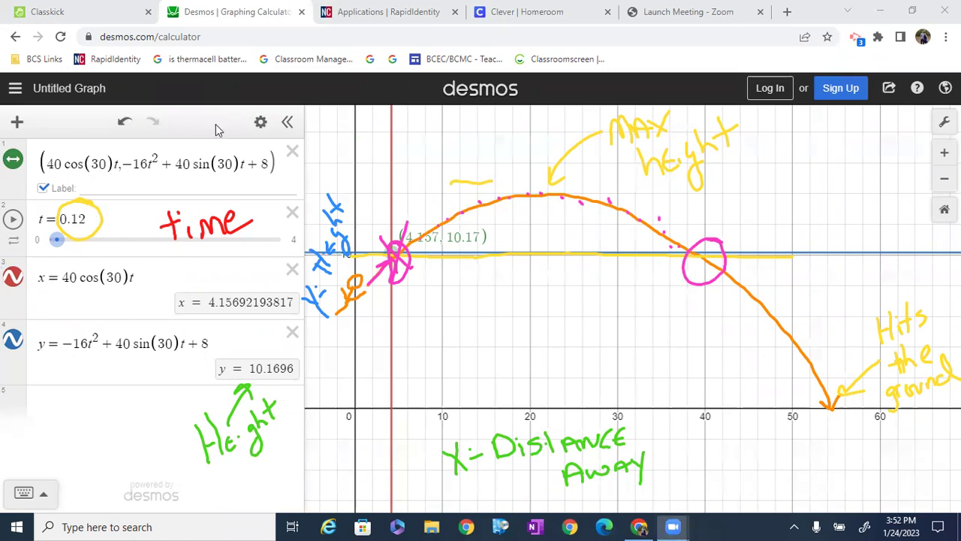
Step: Move t to 1.14 where height falls back to 10, circle x ≈ 39.49, and switch to Classkick
left_click_drag(63, 246, 123, 260)
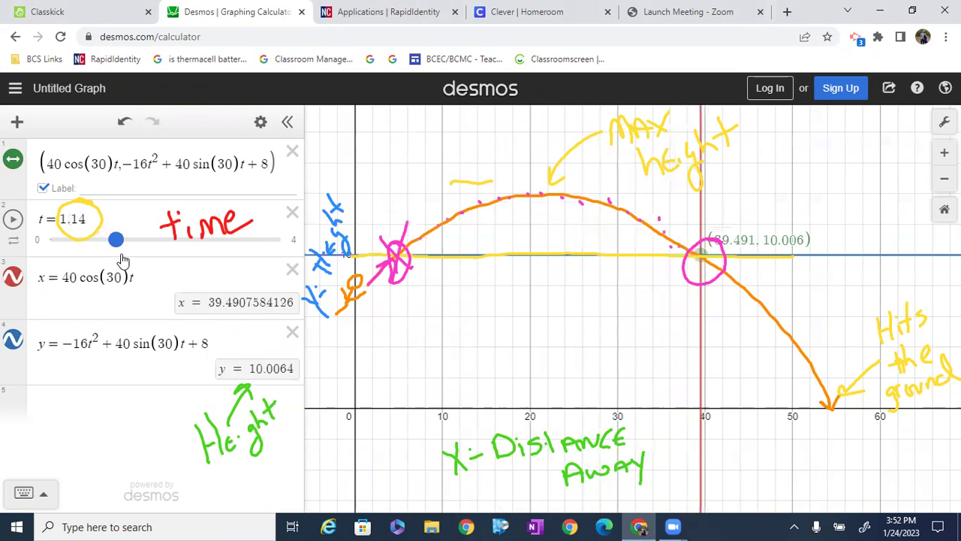
left_click_drag(124, 260, 123, 260)
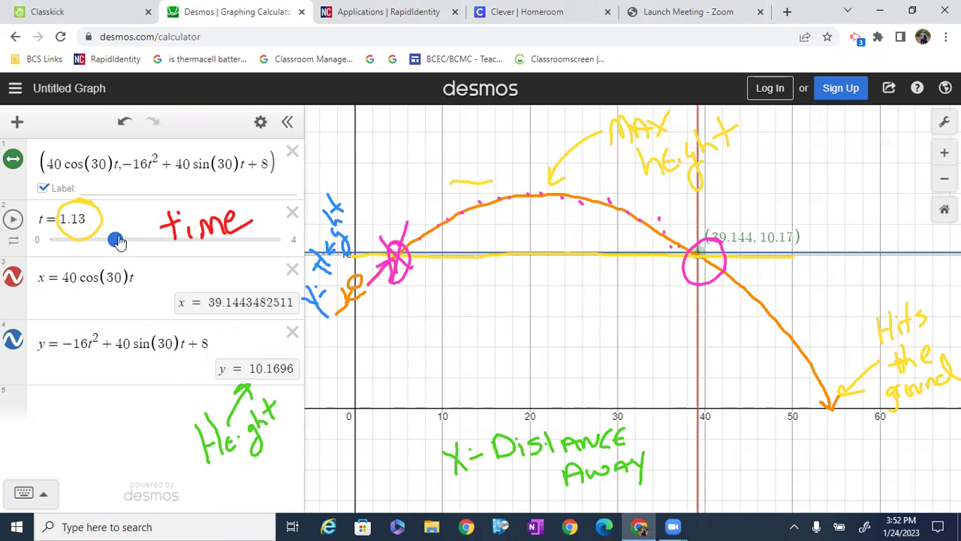
left_click_drag(119, 241, 121, 243)
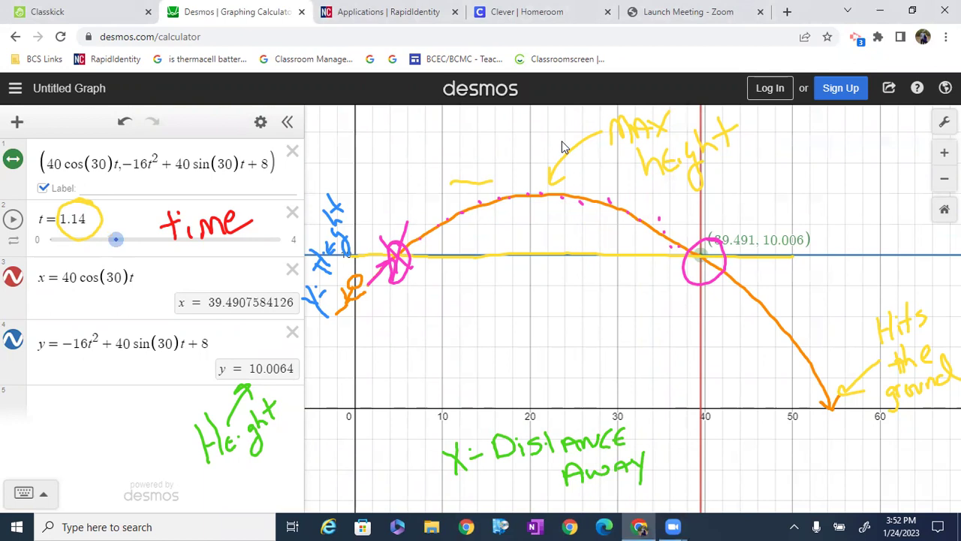
mouse_move(253, 293)
left_mouse_down()
mouse_move(196, 302)
mouse_move(248, 283)
left_mouse_up()
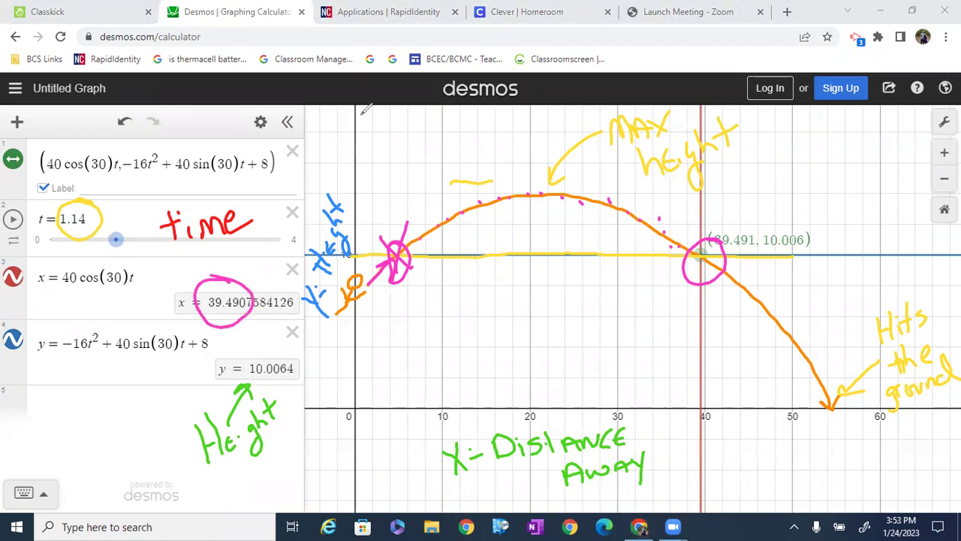
left_click(94, 13)
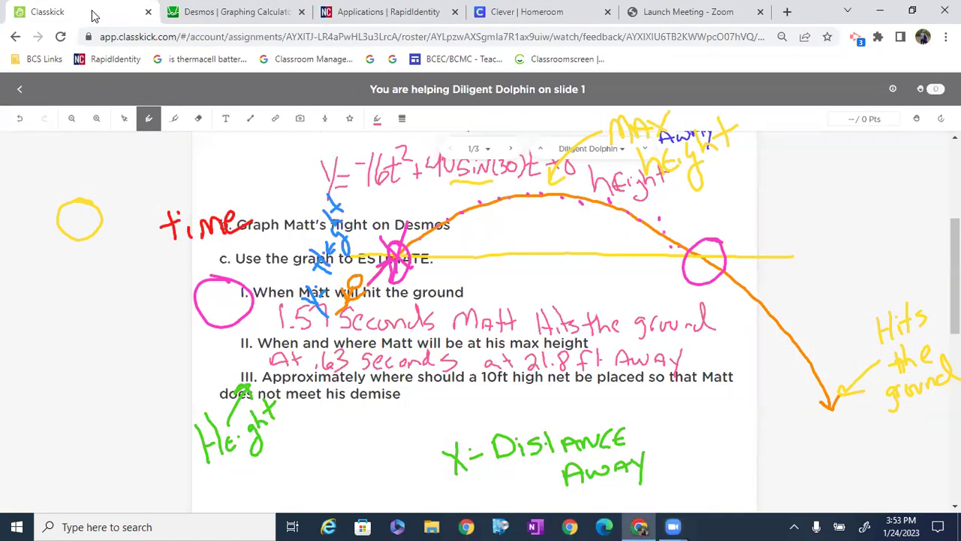